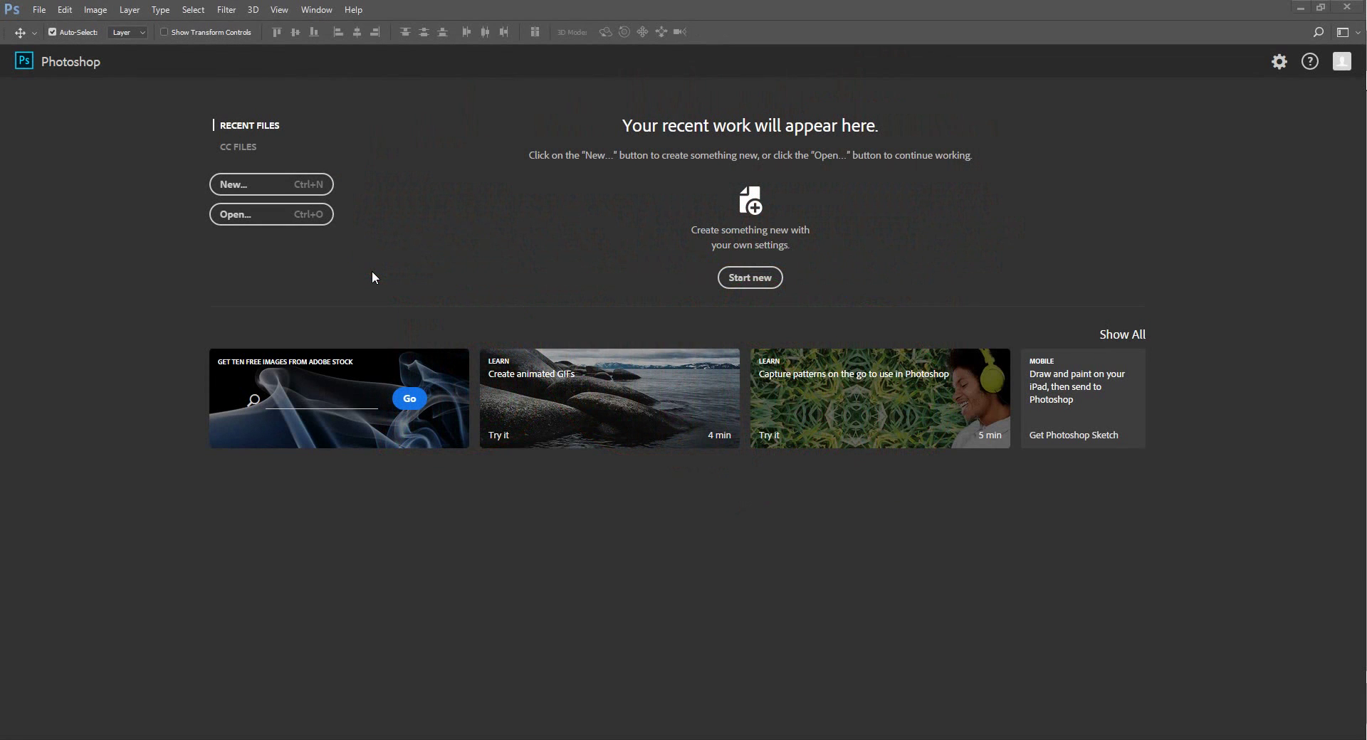
# Create a new 800 × 600 px, 72 ppi document with Black background contents
pyautogui.click(229, 187)
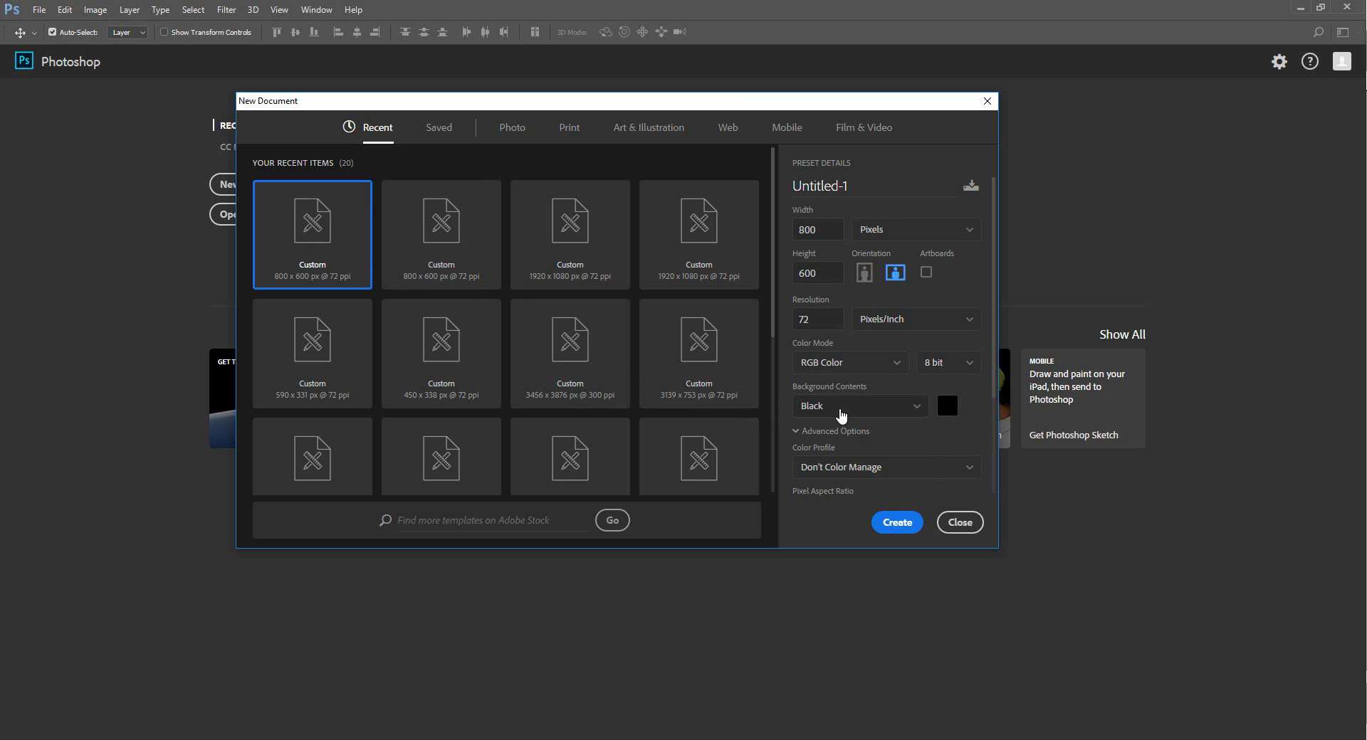
pyautogui.click(841, 412)
pyautogui.click(841, 411)
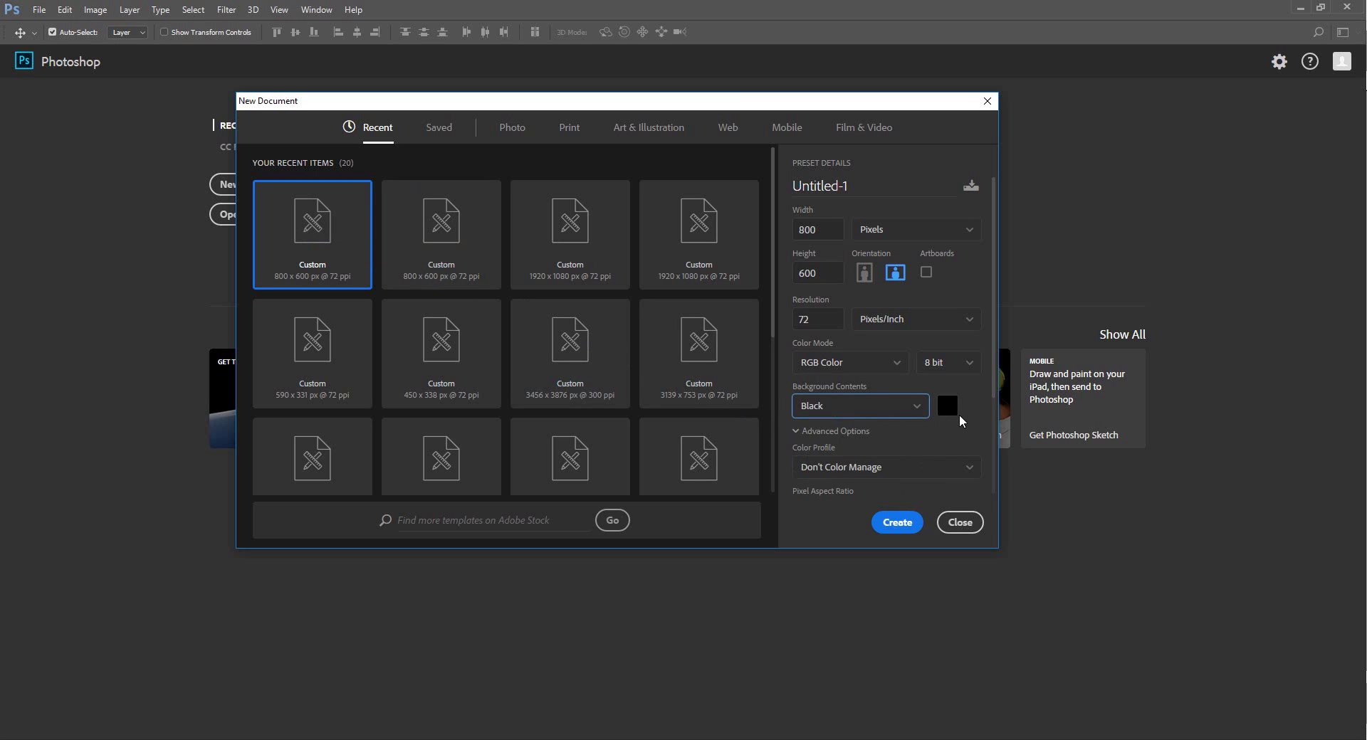
pyautogui.click(898, 523)
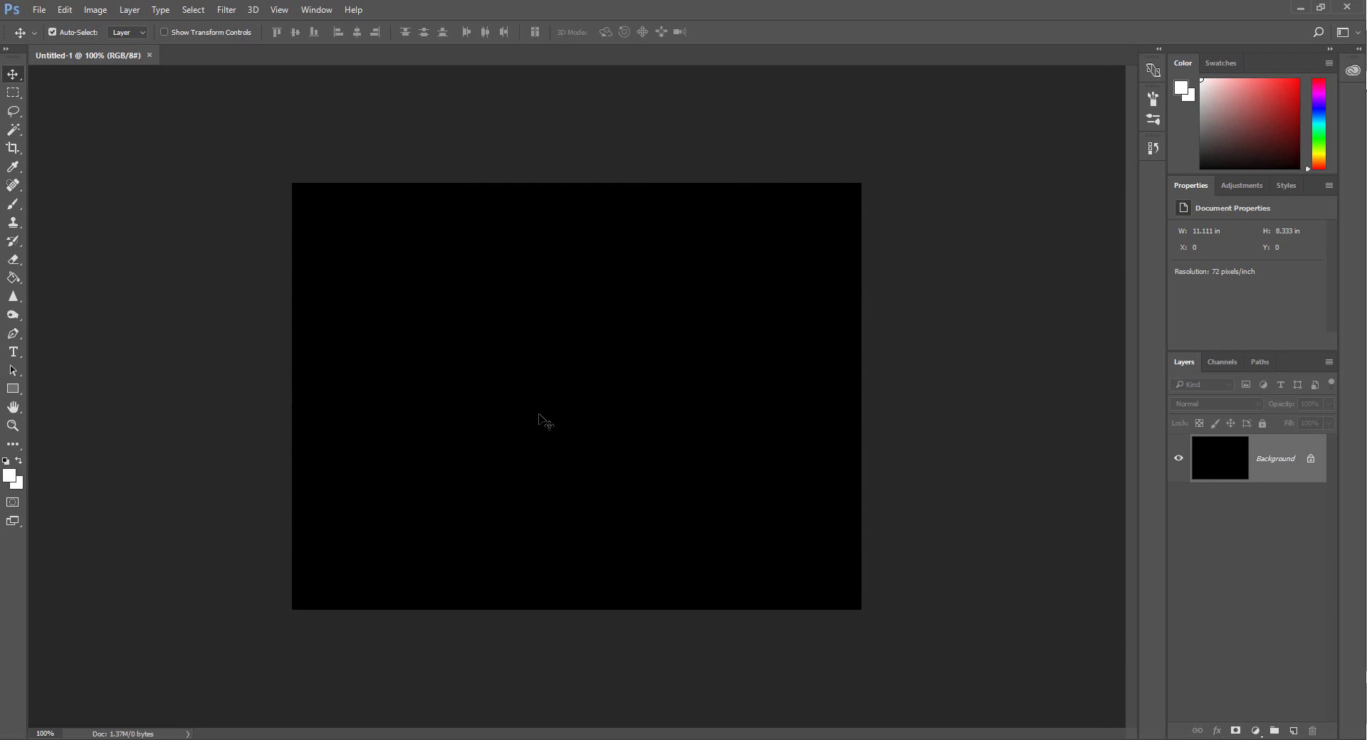
# Type BURN in white Drakon at 200 pt and move it toward the canvas centre
pyautogui.click(14, 352)
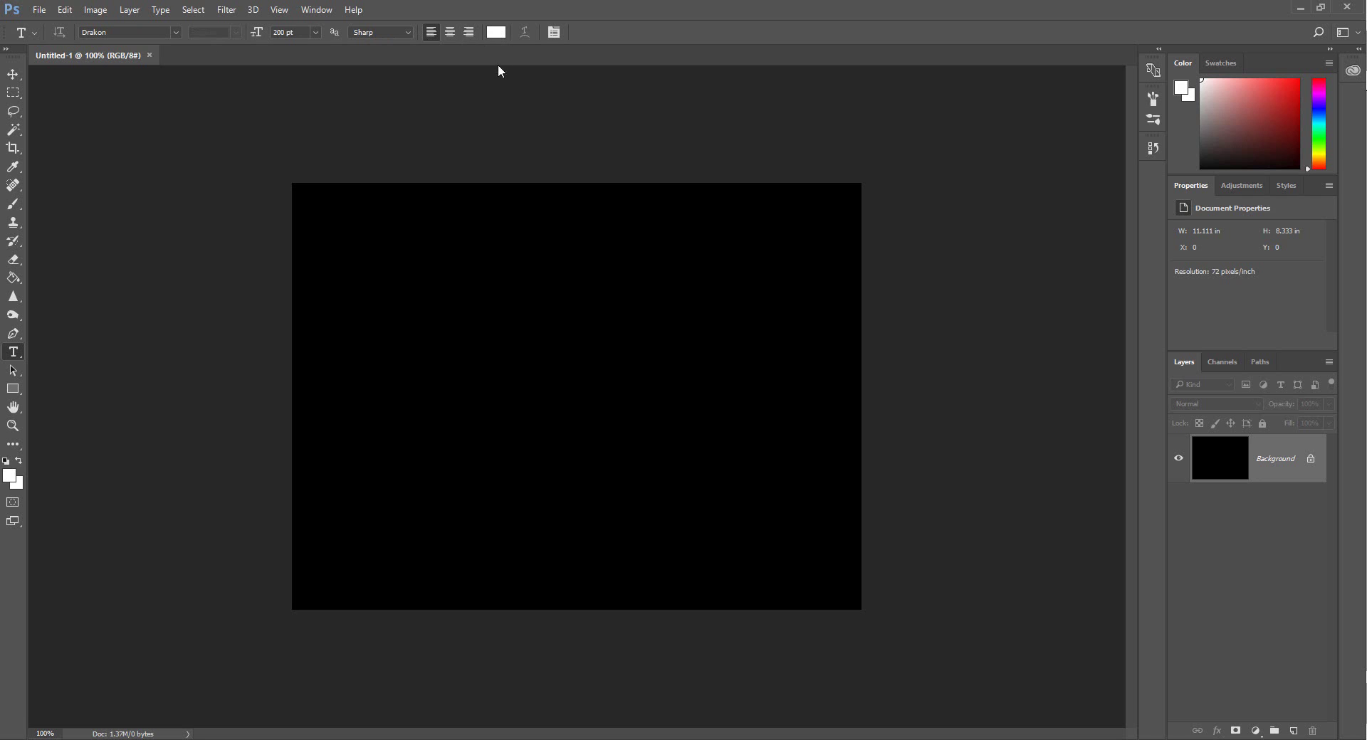
pyautogui.click(463, 370)
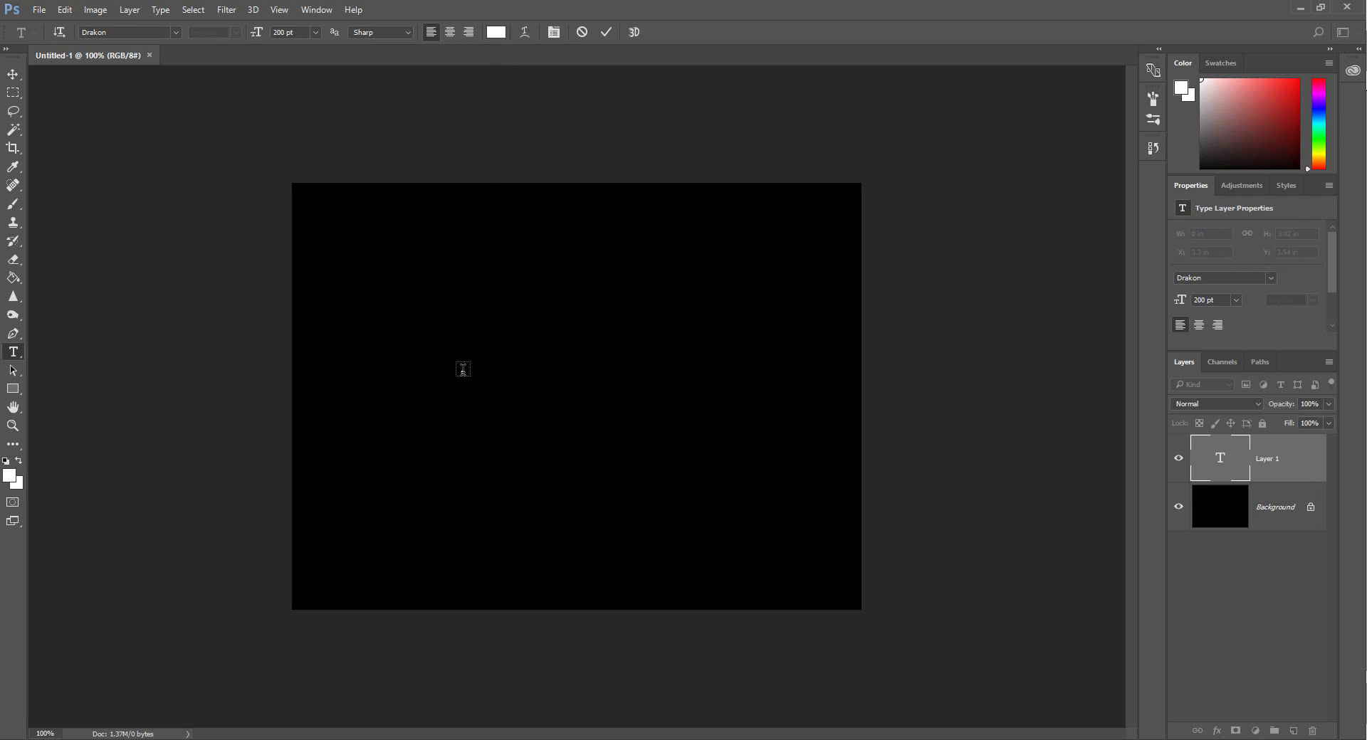
pyautogui.write('BURN')
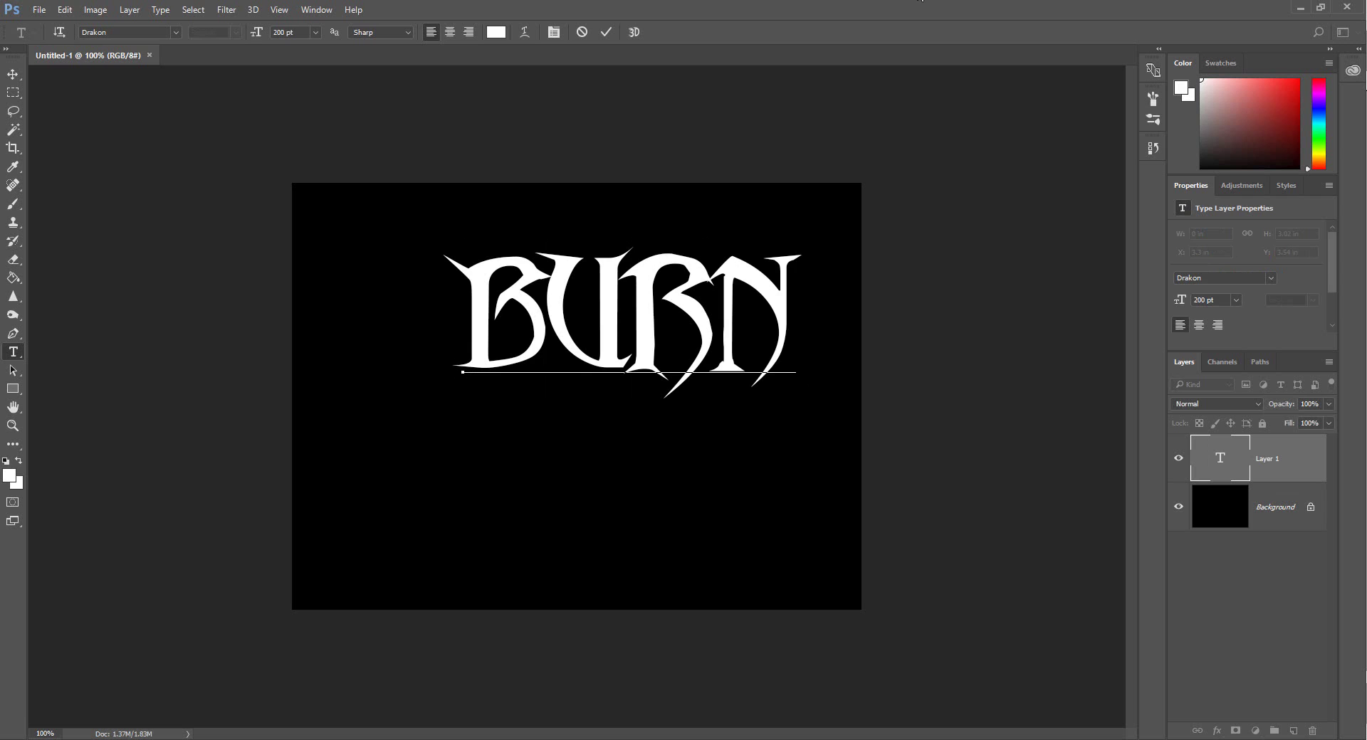
pyautogui.click(13, 74)
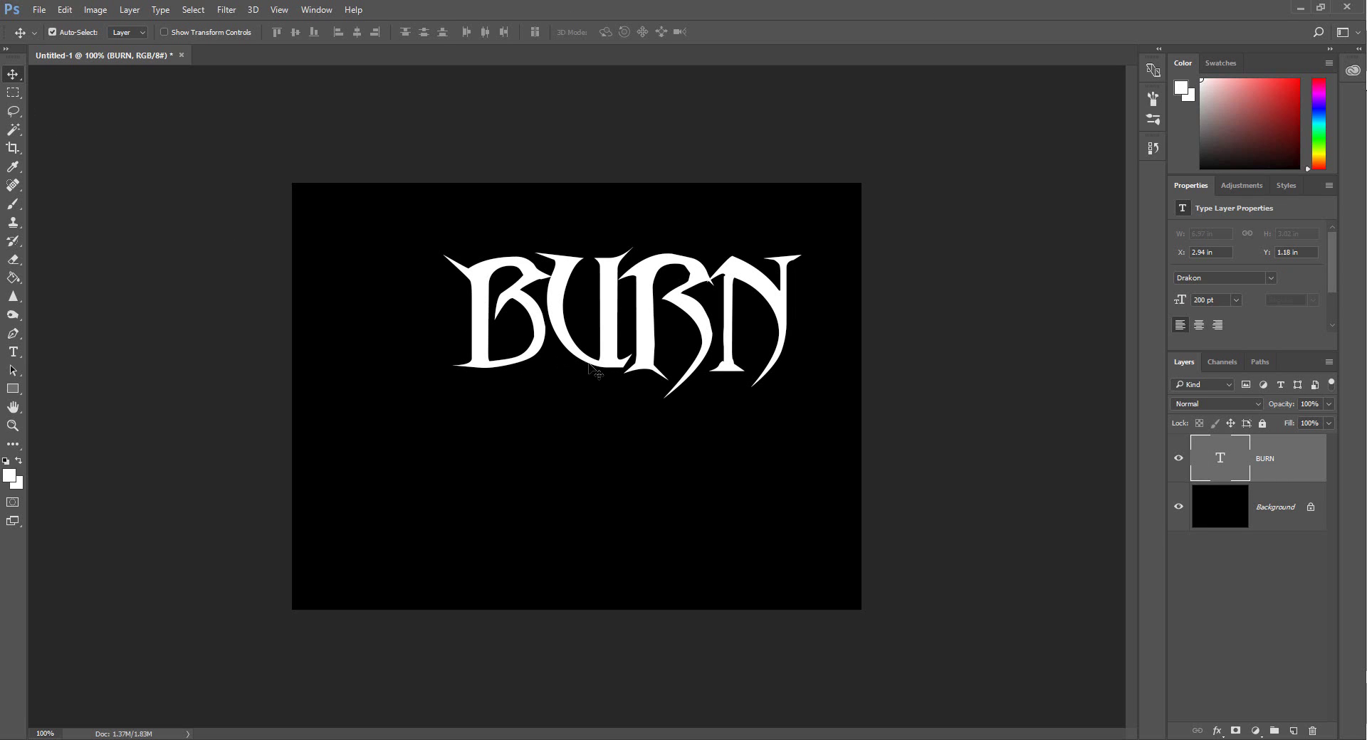
pyautogui.moveTo(554, 341); pyautogui.dragTo(491, 375)
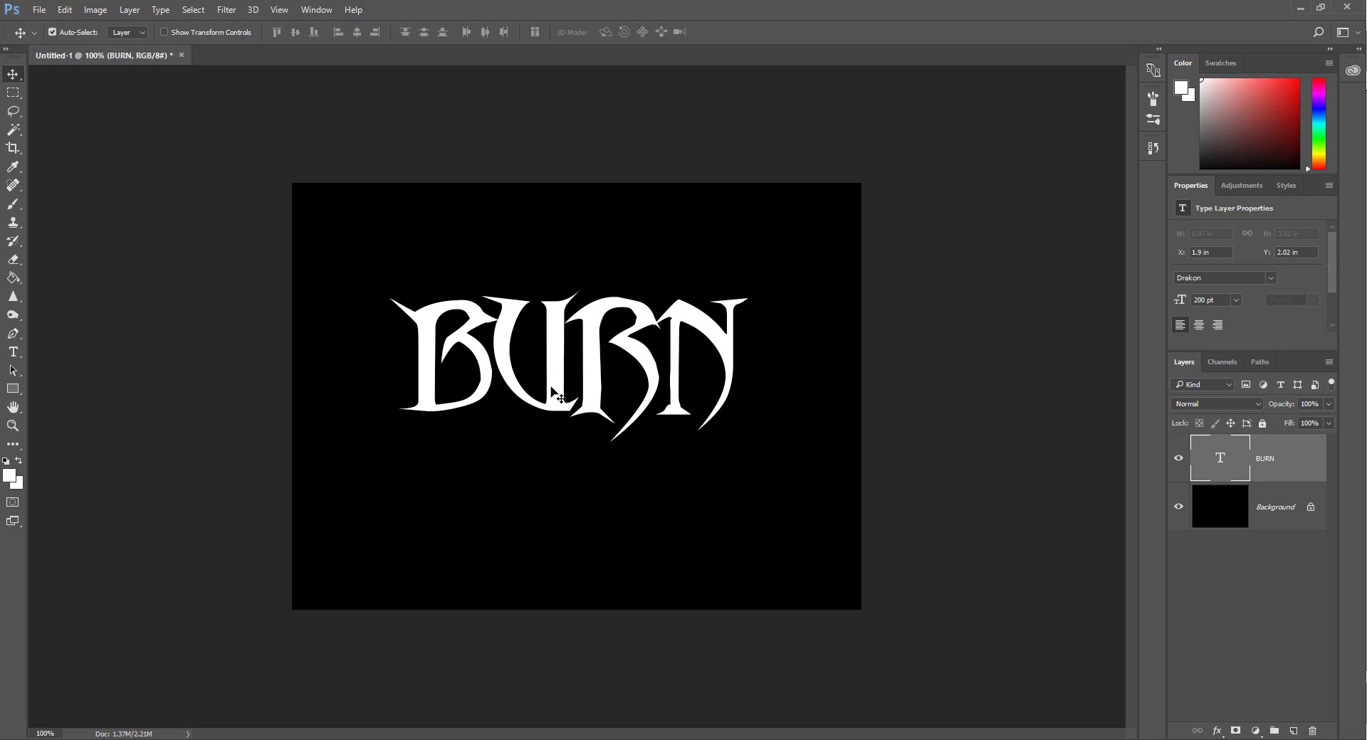
# Rename the BURN text layer to Flame
pyautogui.doubleClick(1271, 458)
pyautogui.press('BackSpace')
pyautogui.write('Flame')
pyautogui.press('Return')
# Duplicate the Flame layer and name the copy Flame 2
pyautogui.click(133, 11)
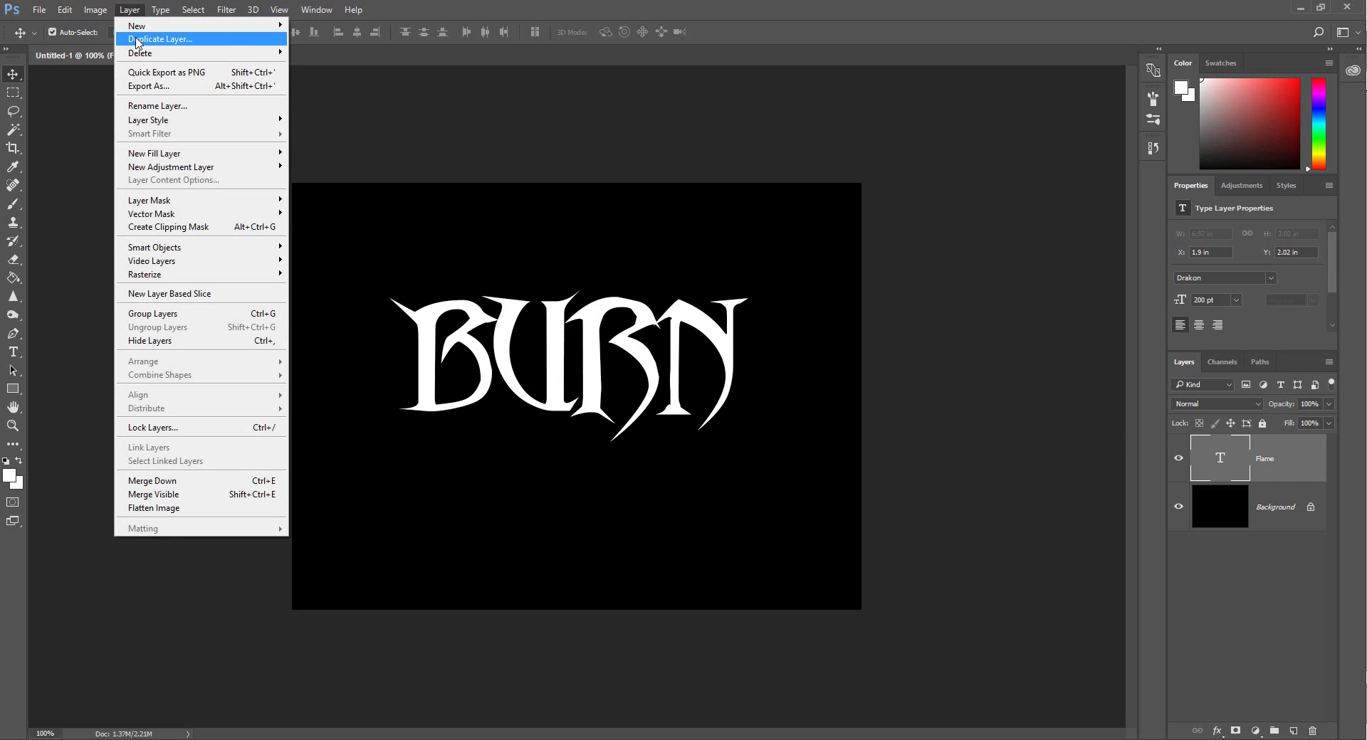
pyautogui.click(138, 42)
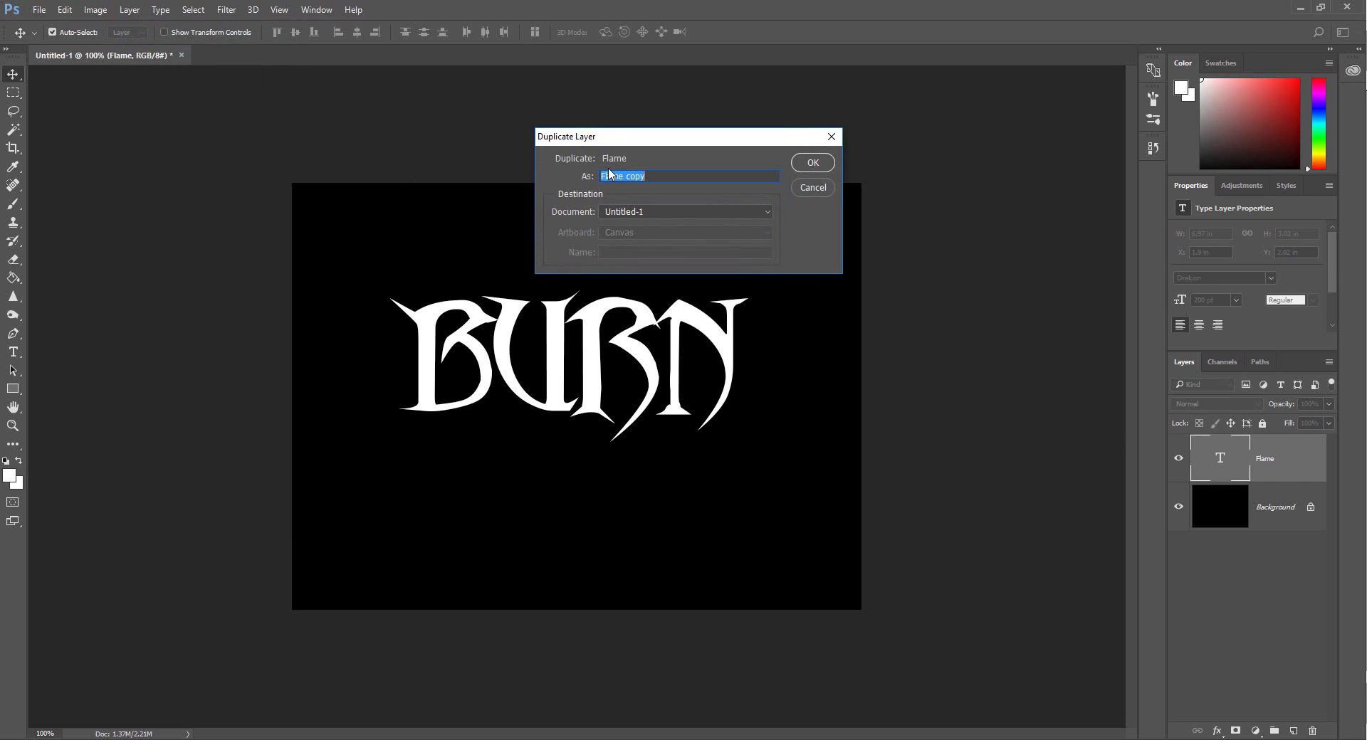
pyautogui.click(650, 175)
pyautogui.press('BackSpace')
pyautogui.press('BackSpace')
pyautogui.press('BackSpace')
pyautogui.press('BackSpace')
pyautogui.write('2')
pyautogui.click(813, 164)
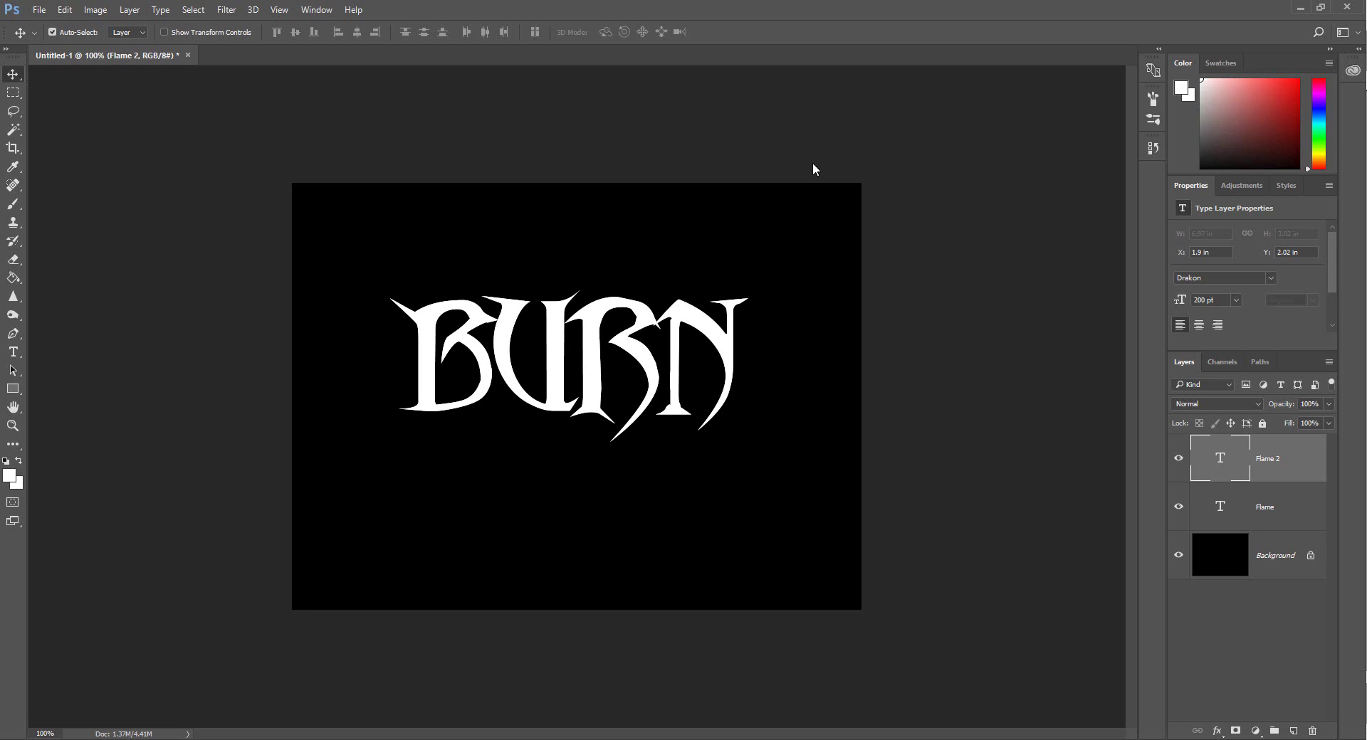
# Add a new empty layer named Burn
pyautogui.click(128, 10)
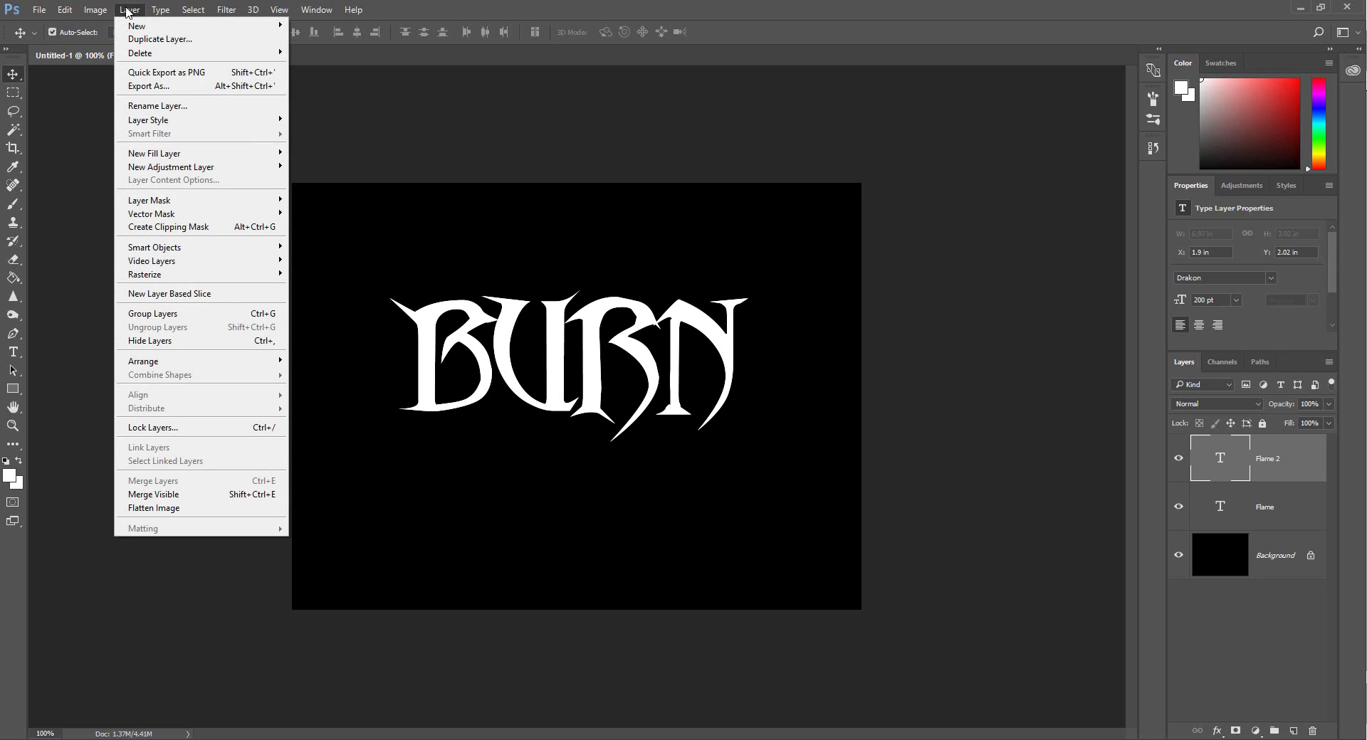
pyautogui.moveTo(134, 26)
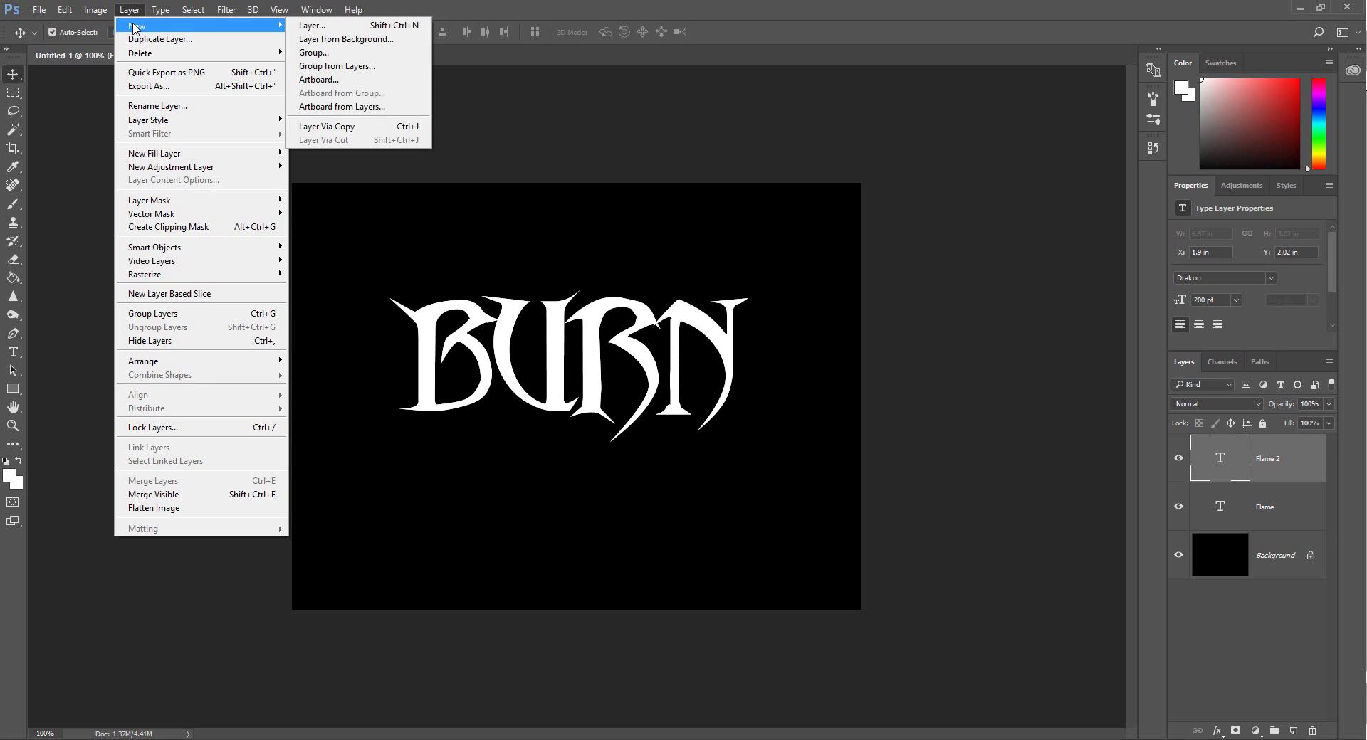
pyautogui.click(293, 26)
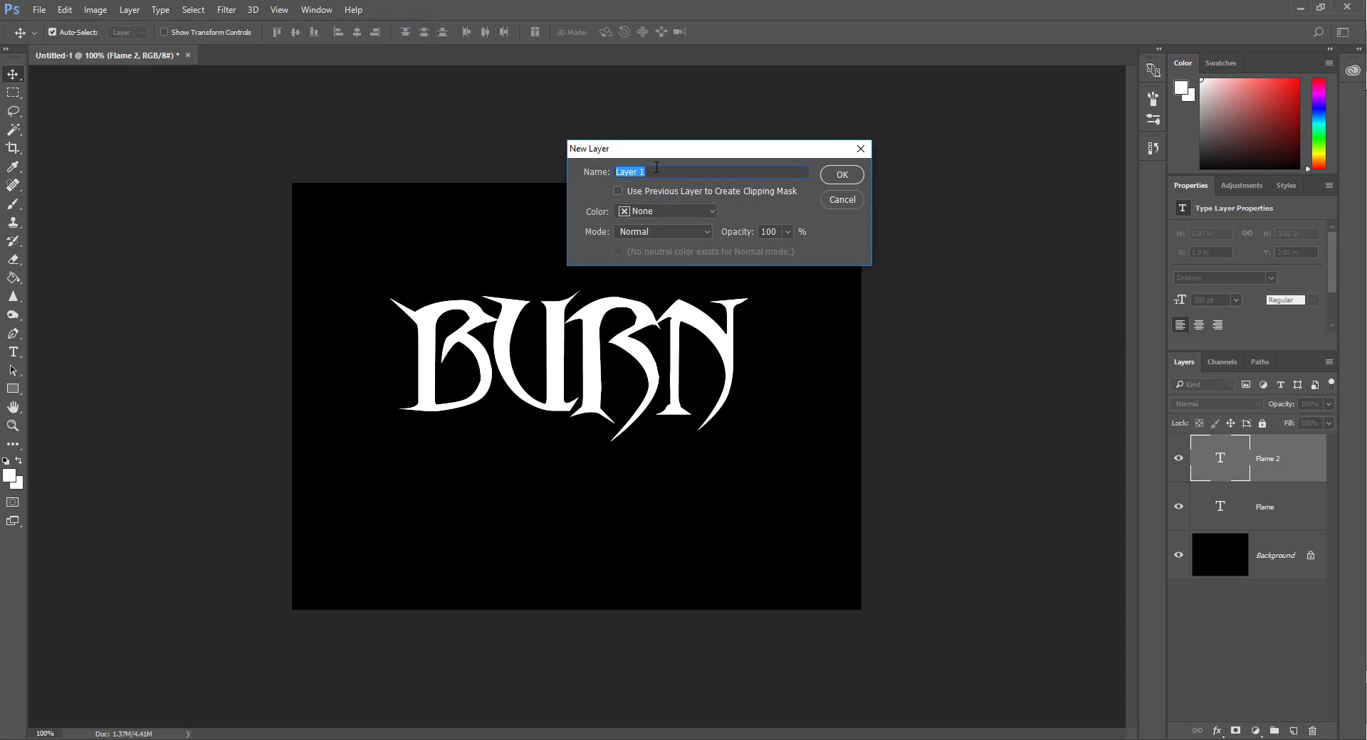
pyautogui.write('Burn')
pyautogui.click(837, 176)
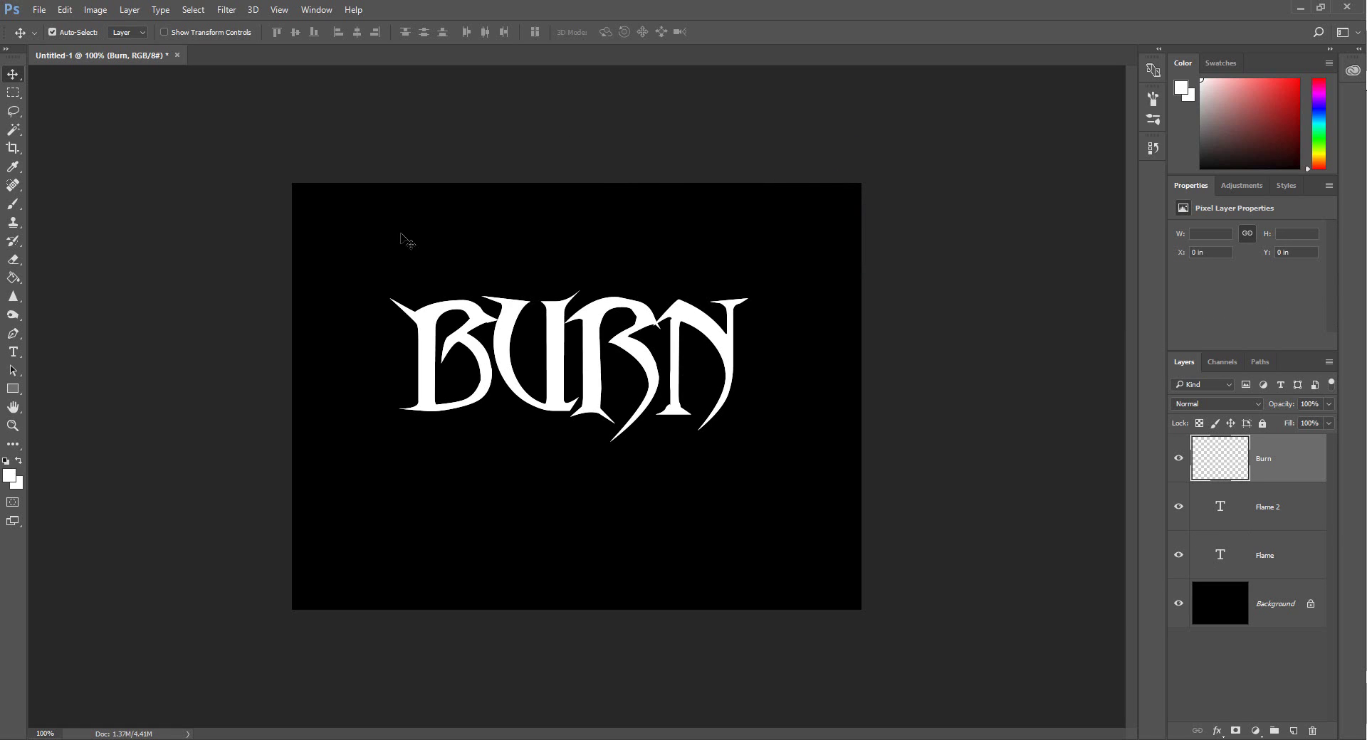
# Fill the Burn layer with default black and stack it below Flame 2
pyautogui.click(16, 279)
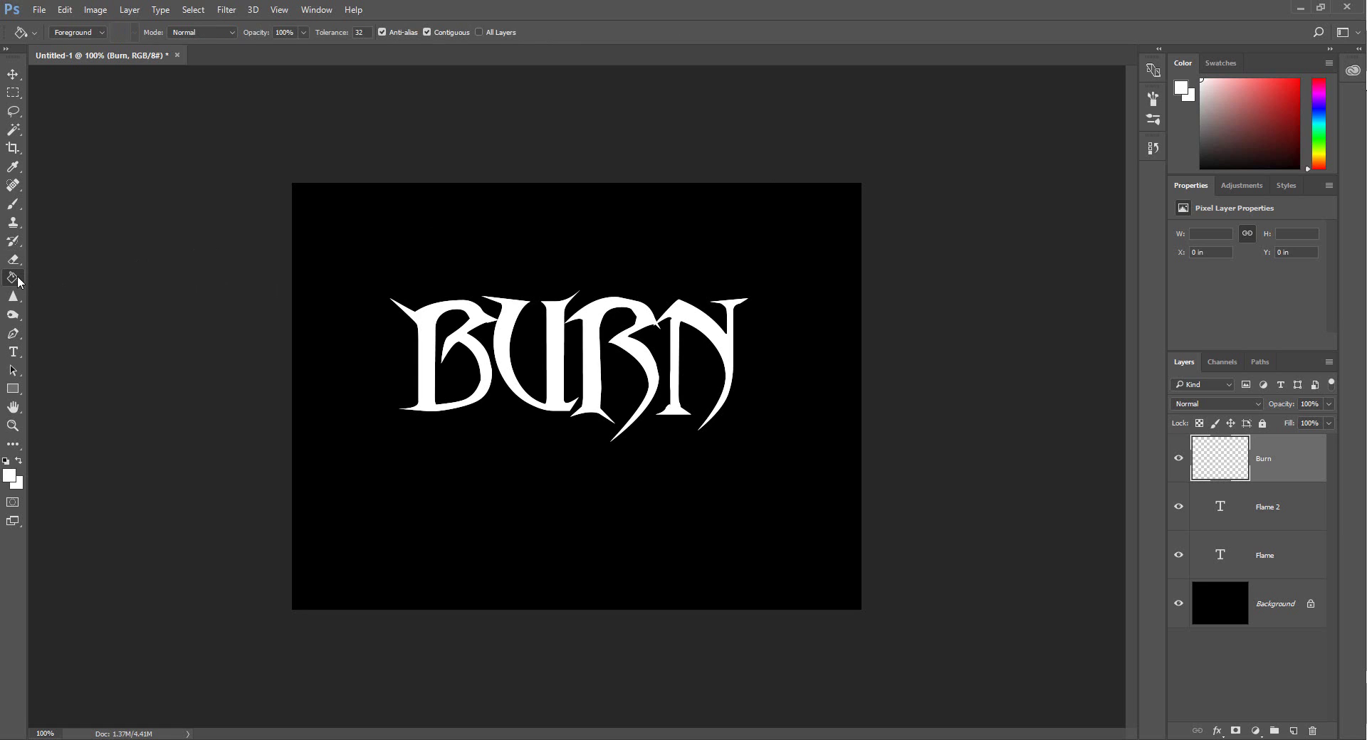
pyautogui.click(6, 462)
pyautogui.click(440, 361)
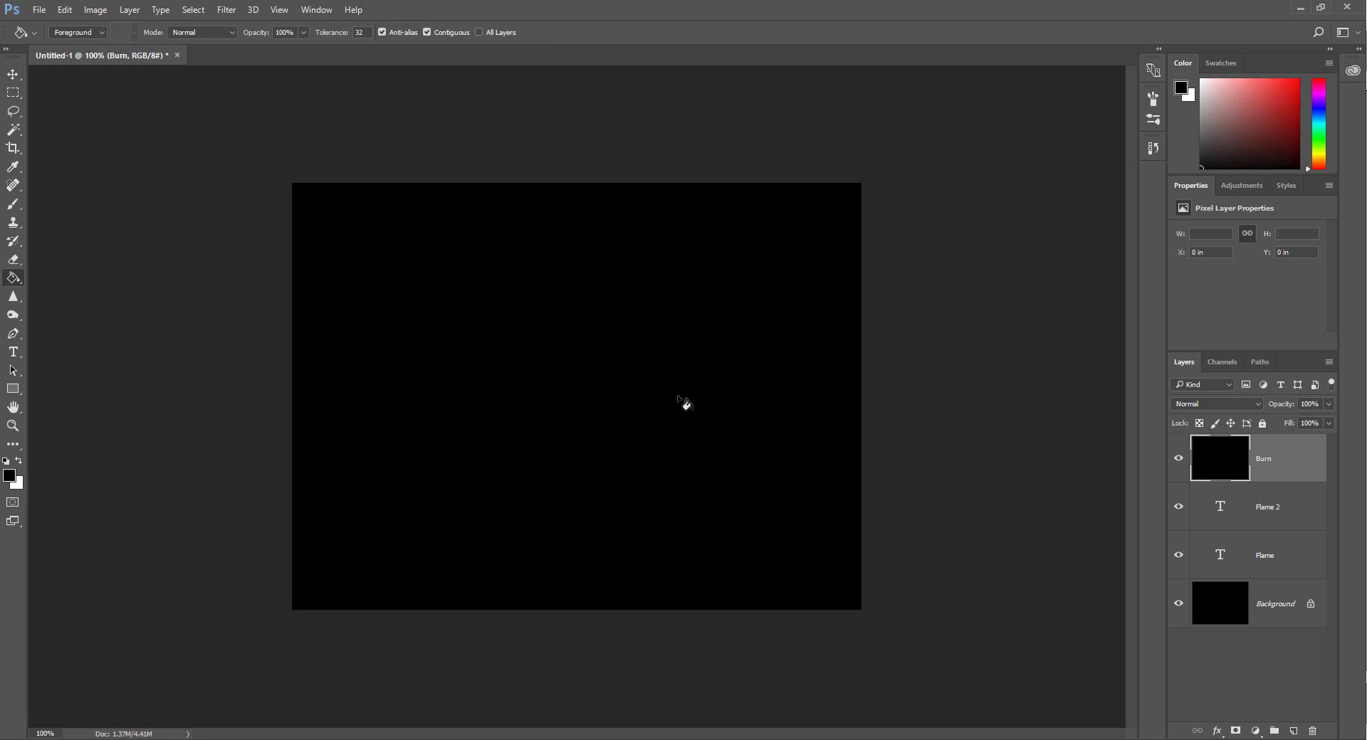
pyautogui.moveTo(1217, 462); pyautogui.dragTo(1212, 521)
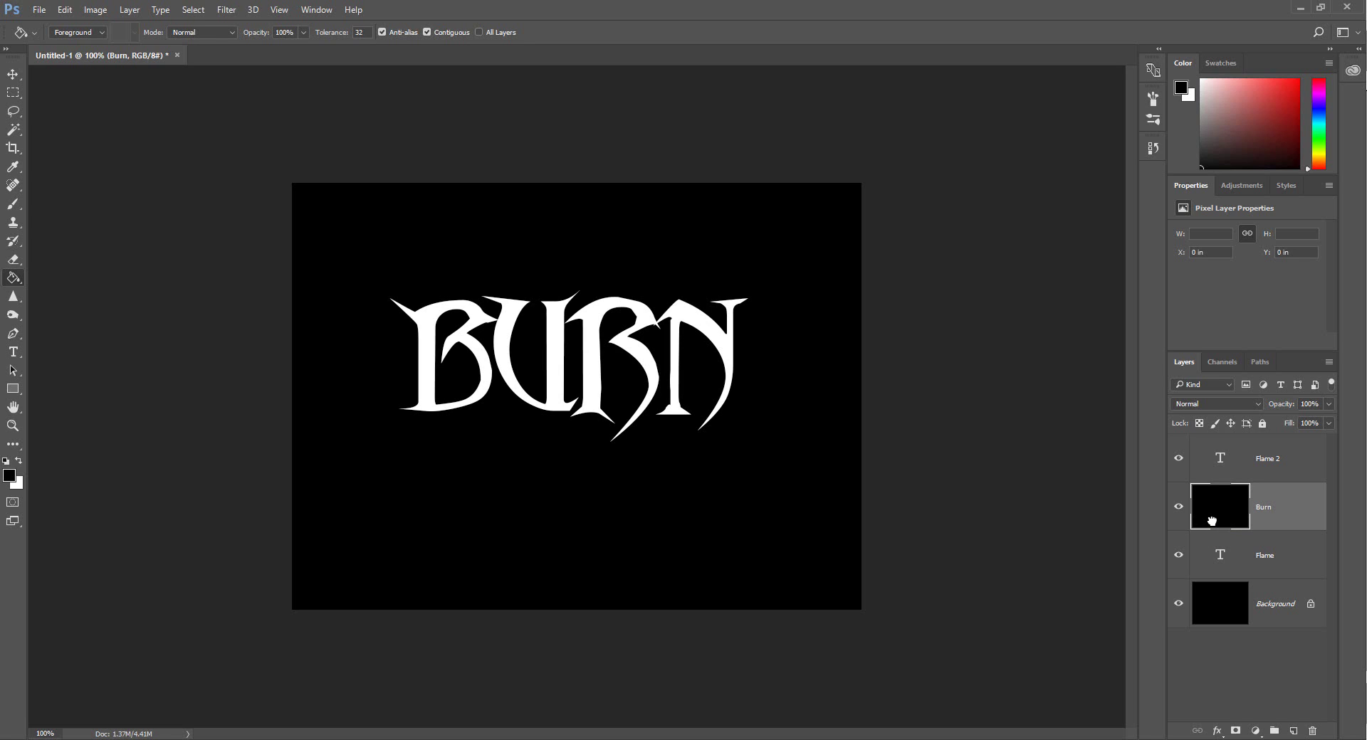
# Select Flame 2 and merge it down into the black Burn layer
pyautogui.click(1225, 463)
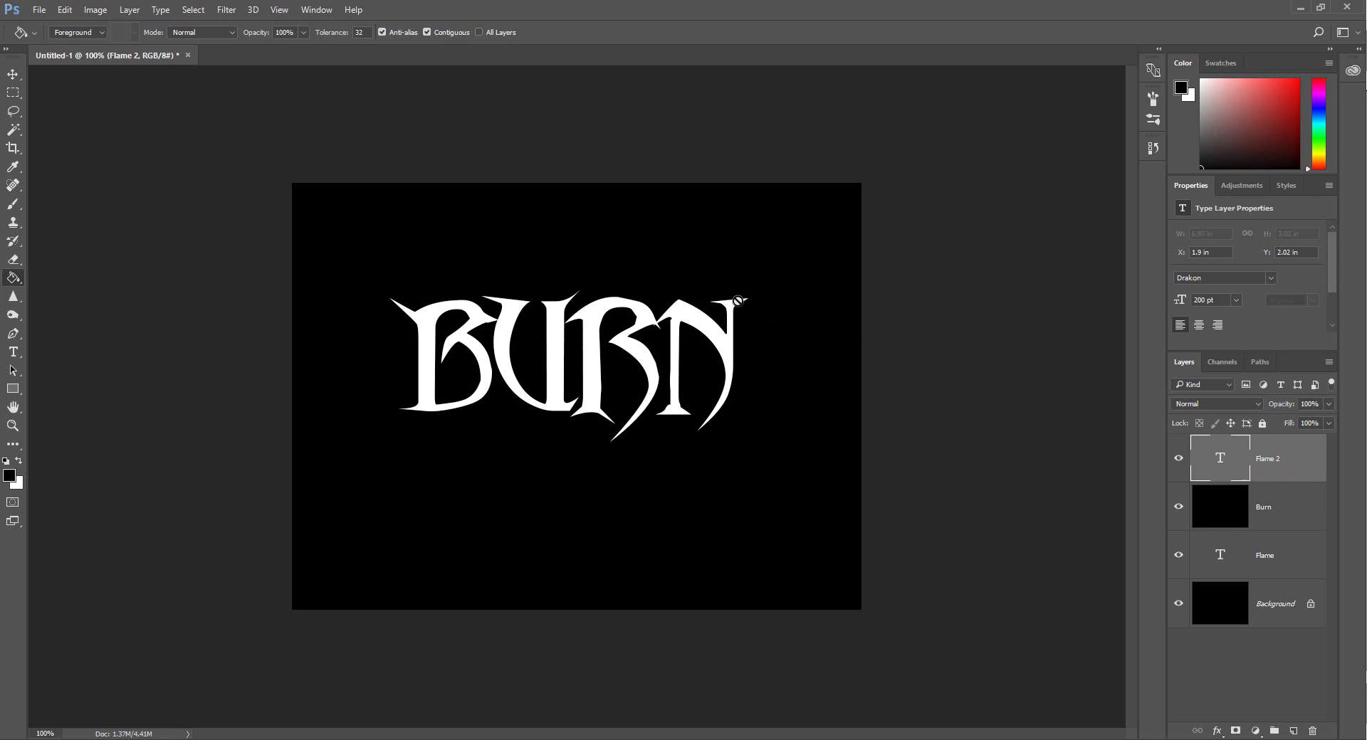
pyautogui.click(129, 10)
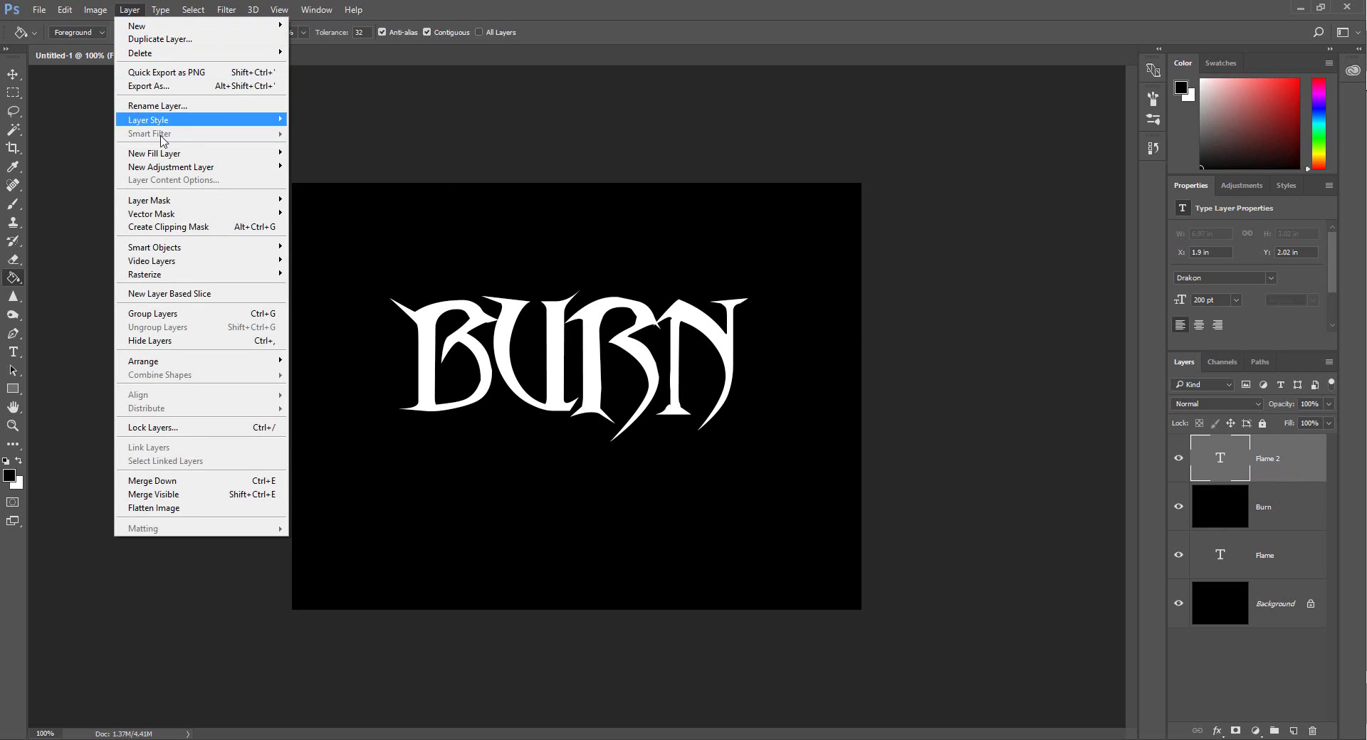
pyautogui.click(166, 482)
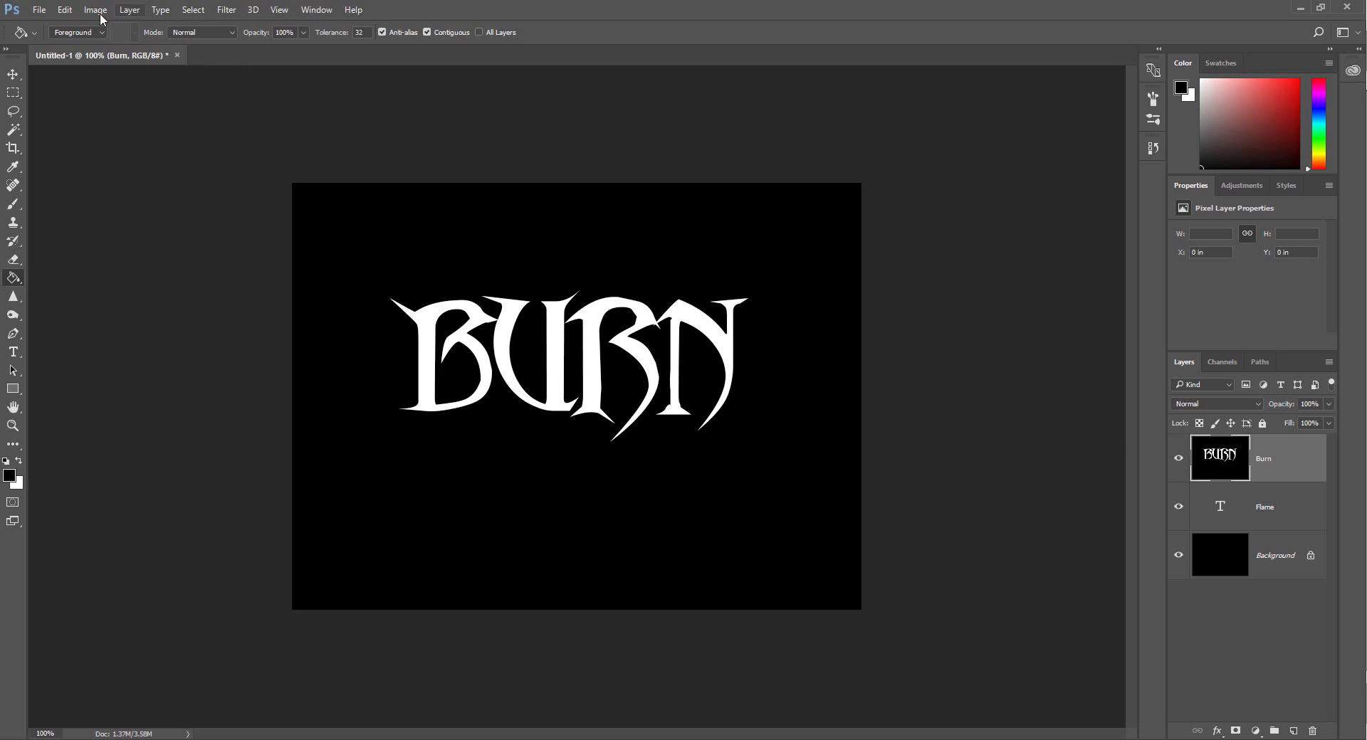
# Rotate the Burn layer 90° counter-clockwise so BURN runs vertically
pyautogui.click(65, 10)
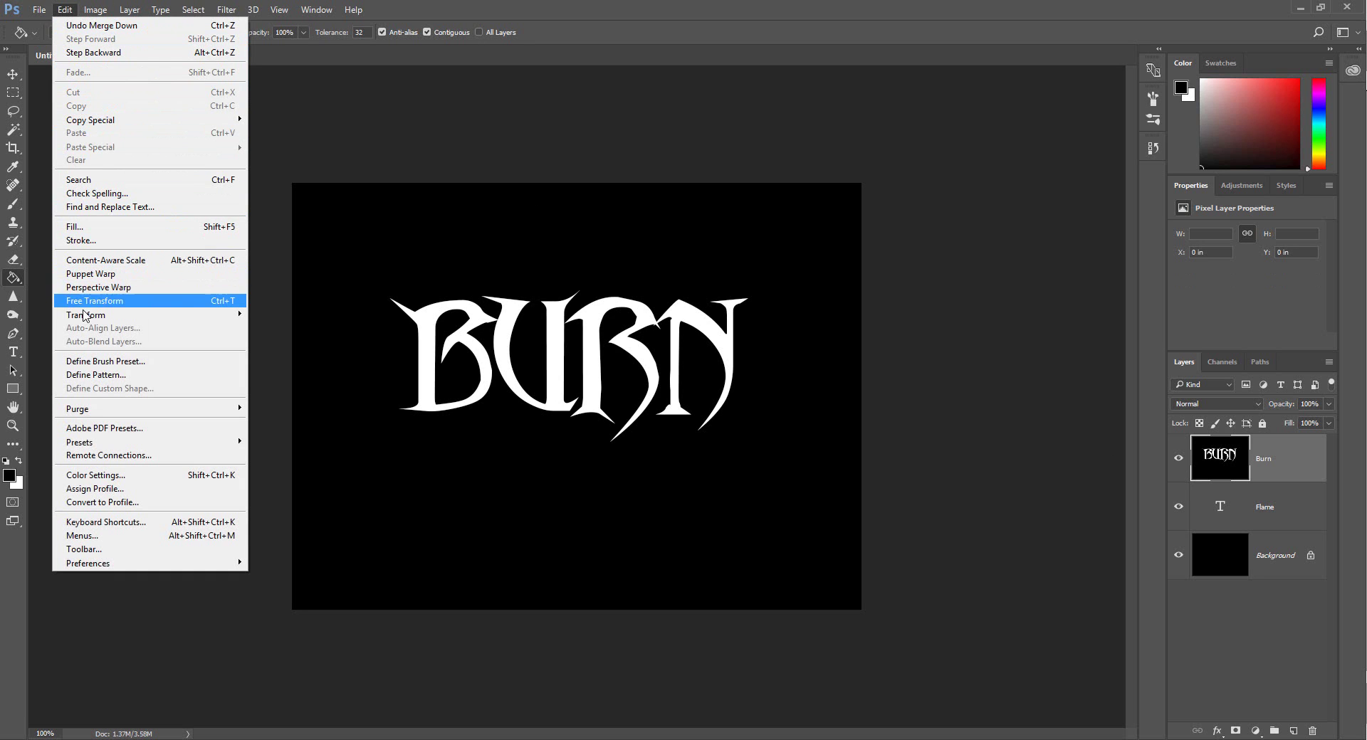
pyautogui.moveTo(85, 316)
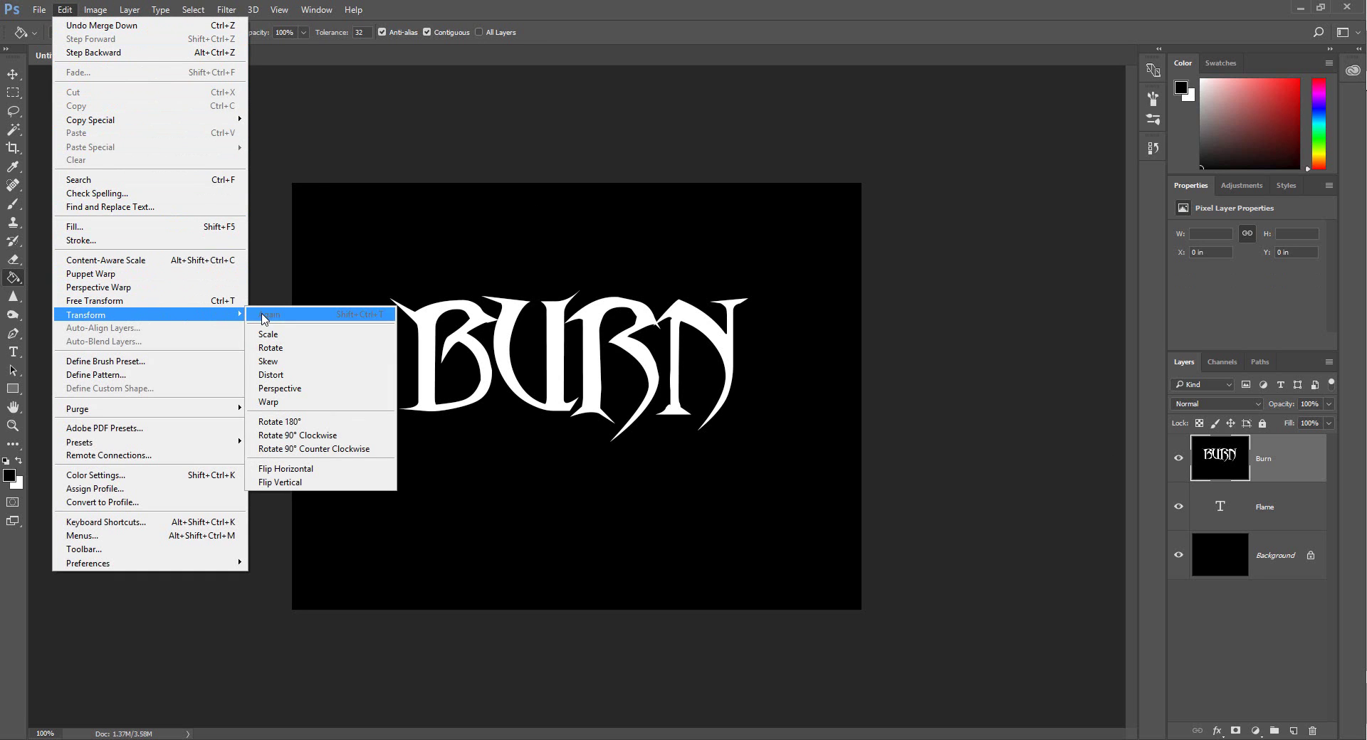
pyautogui.click(273, 450)
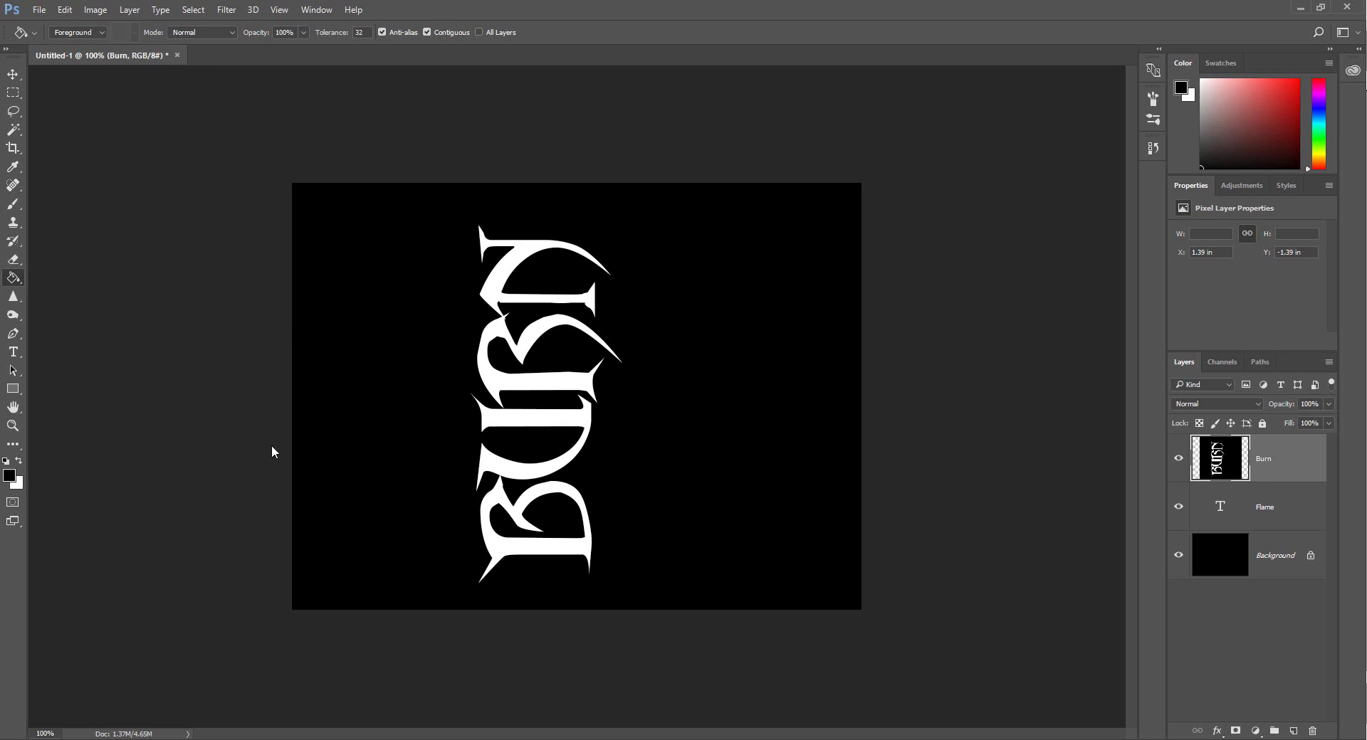
# Apply the Wind filter from the right to Burn, then reapply it twice more
pyautogui.click(223, 10)
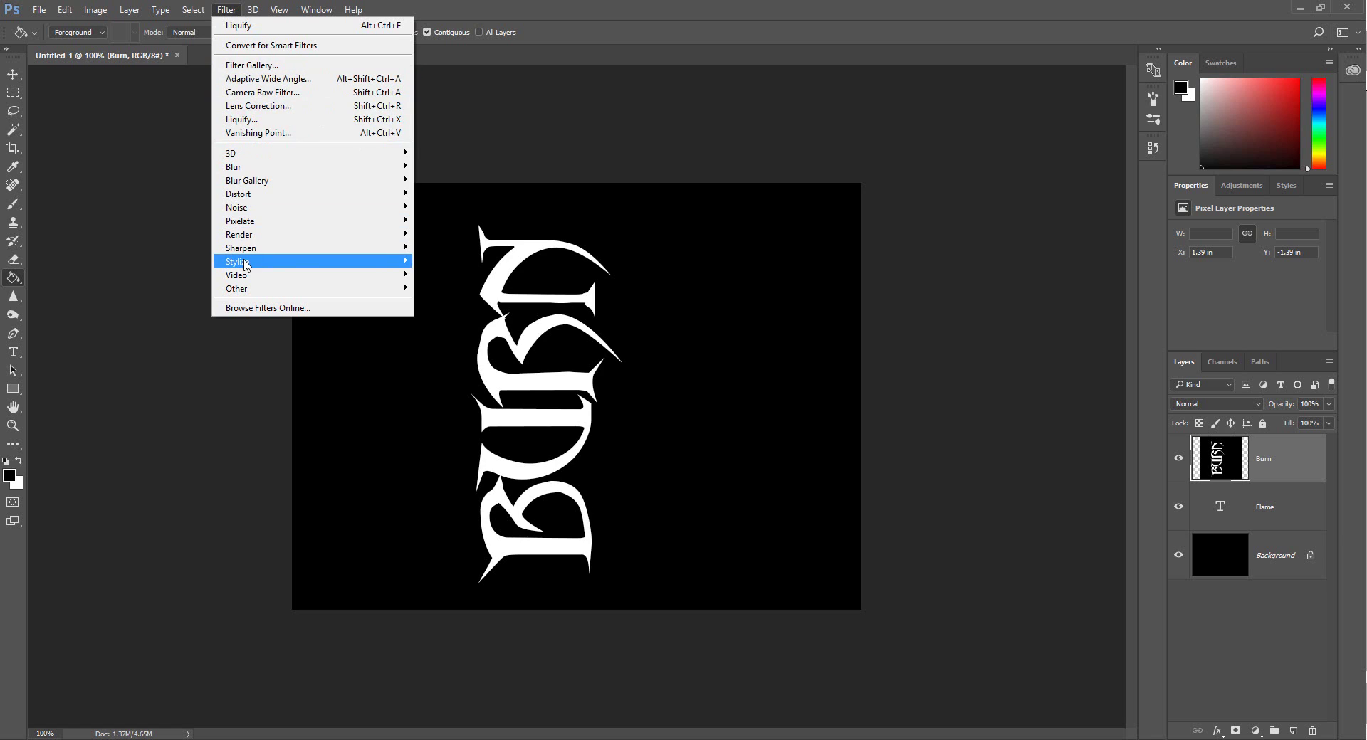
pyautogui.moveTo(244, 264)
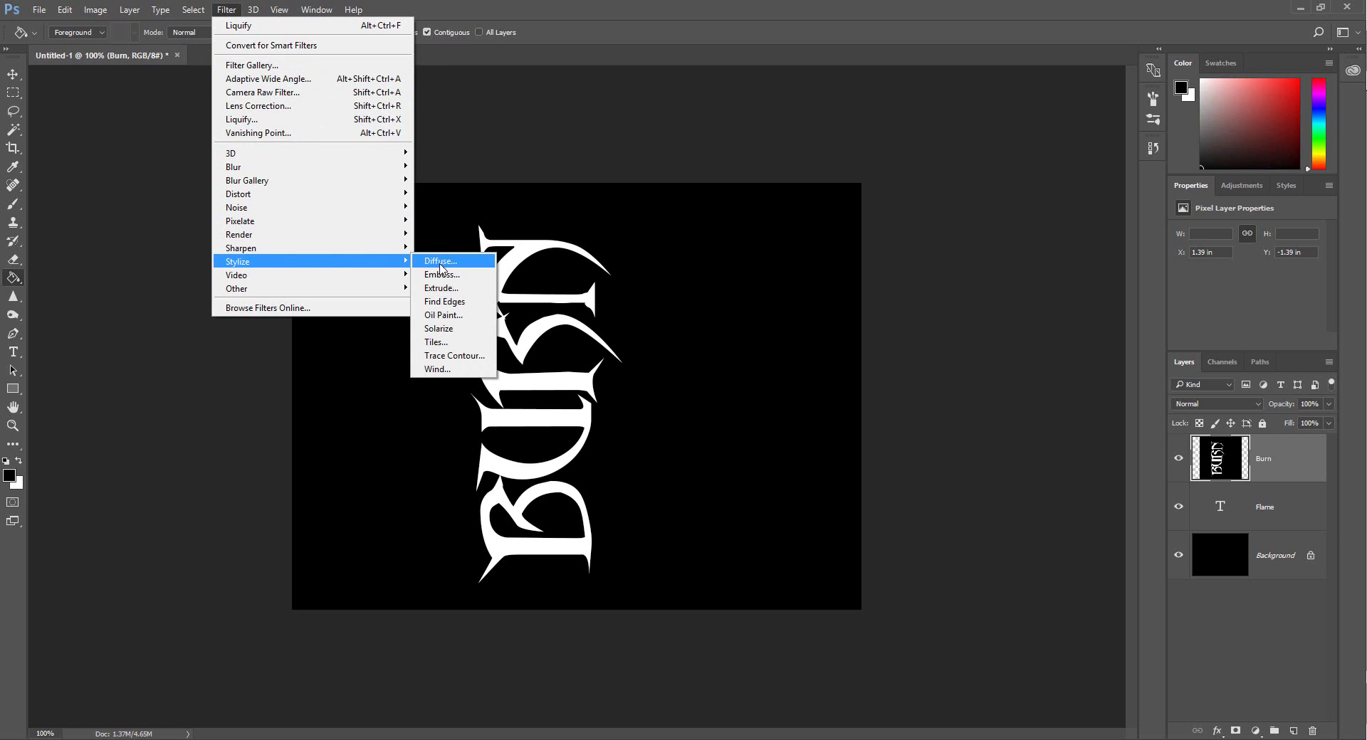
pyautogui.click(427, 370)
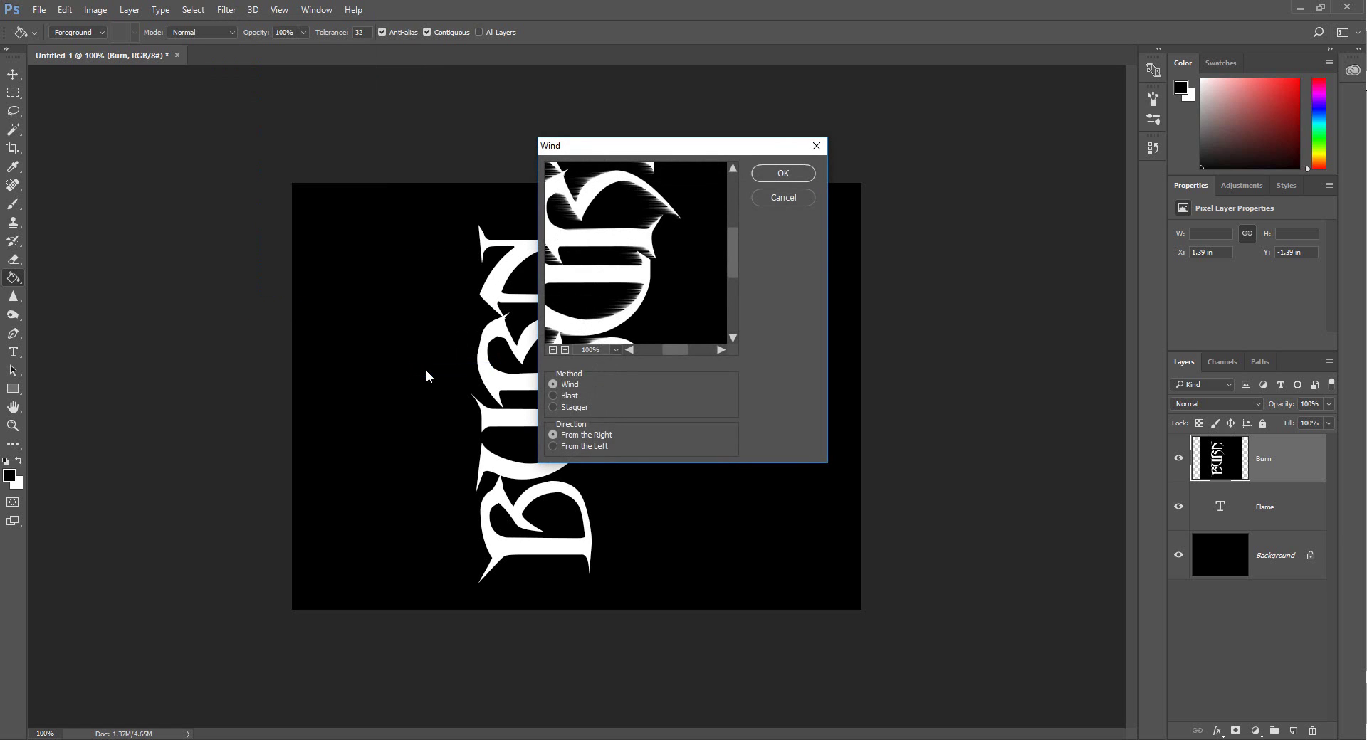
pyautogui.click(778, 176)
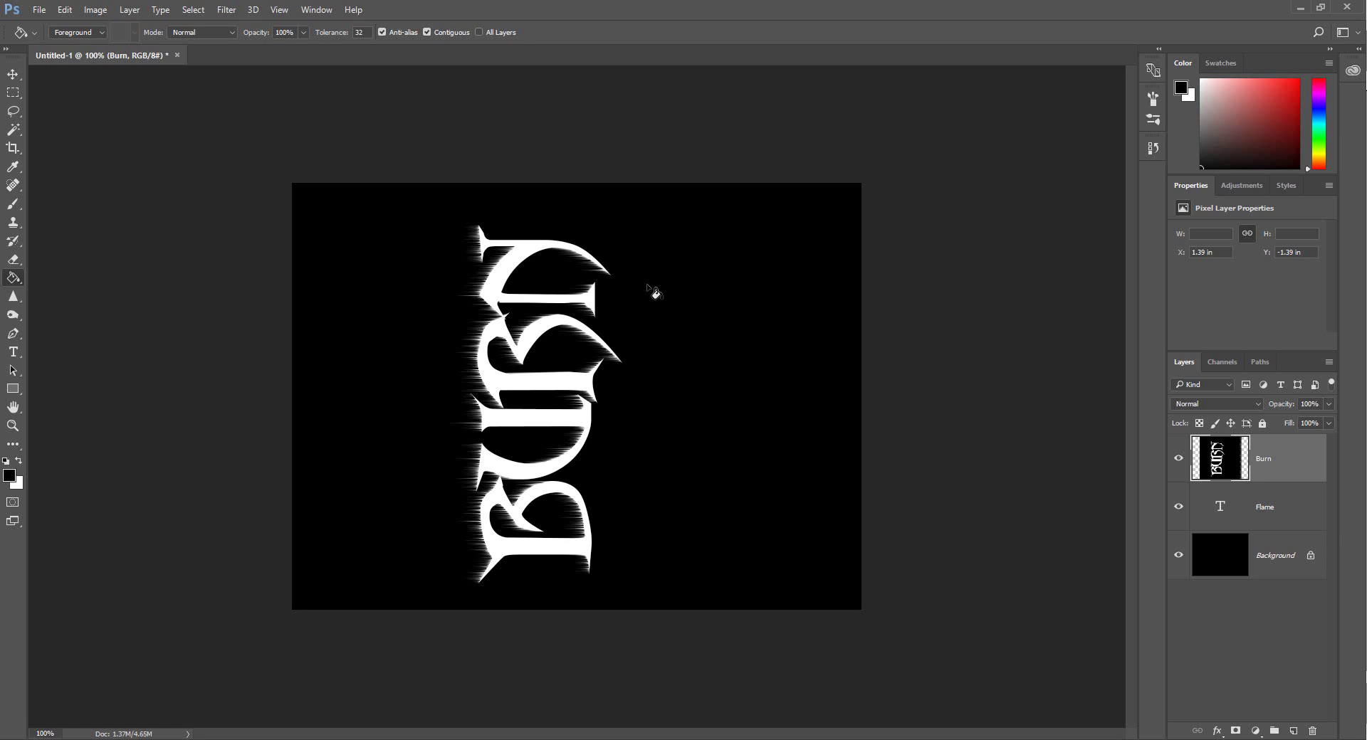
pyautogui.click(231, 10)
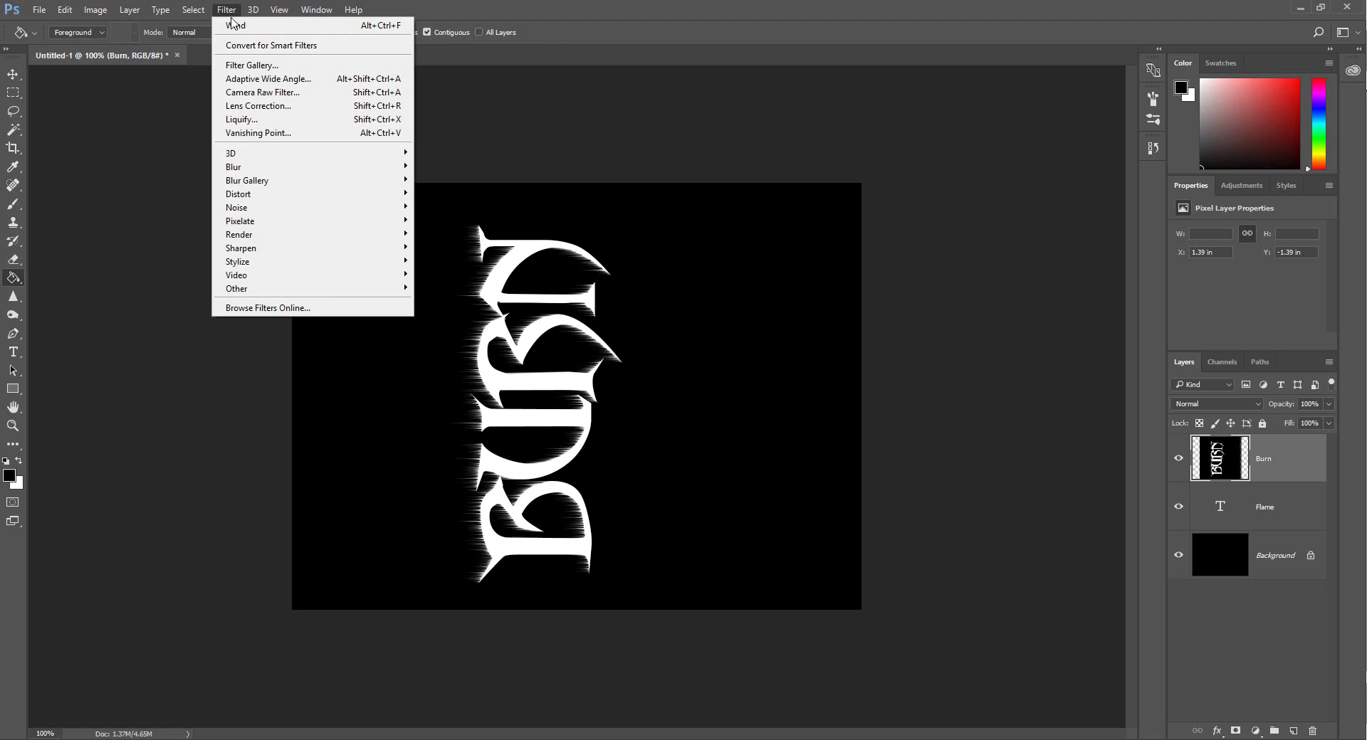
pyautogui.click(236, 27)
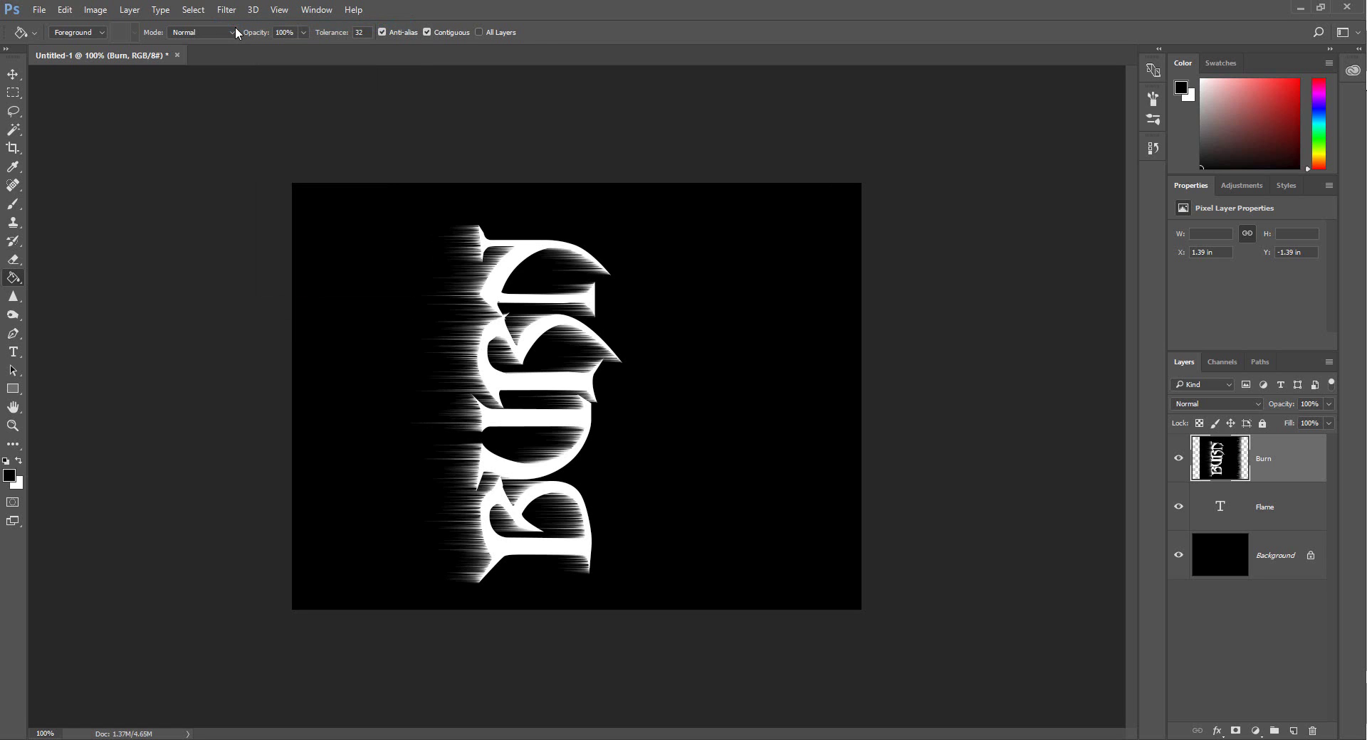
pyautogui.click(228, 10)
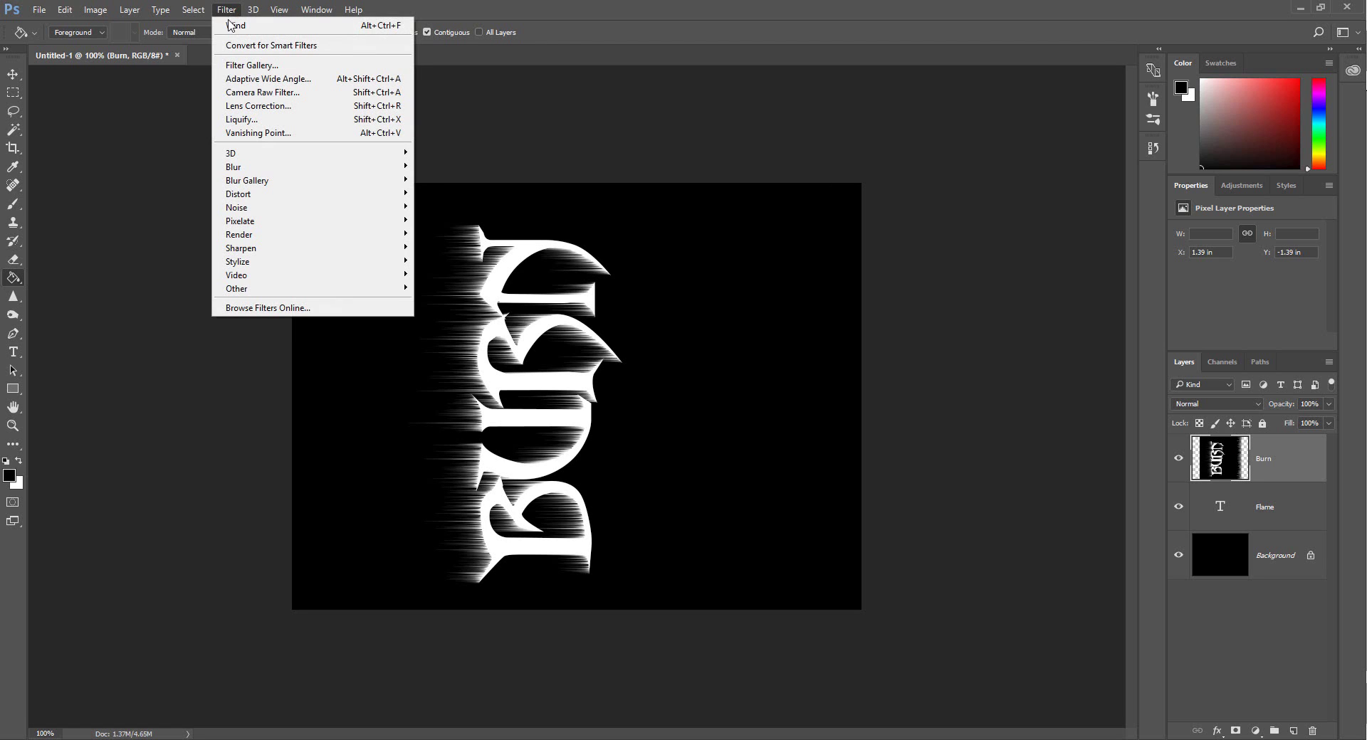
pyautogui.click(231, 26)
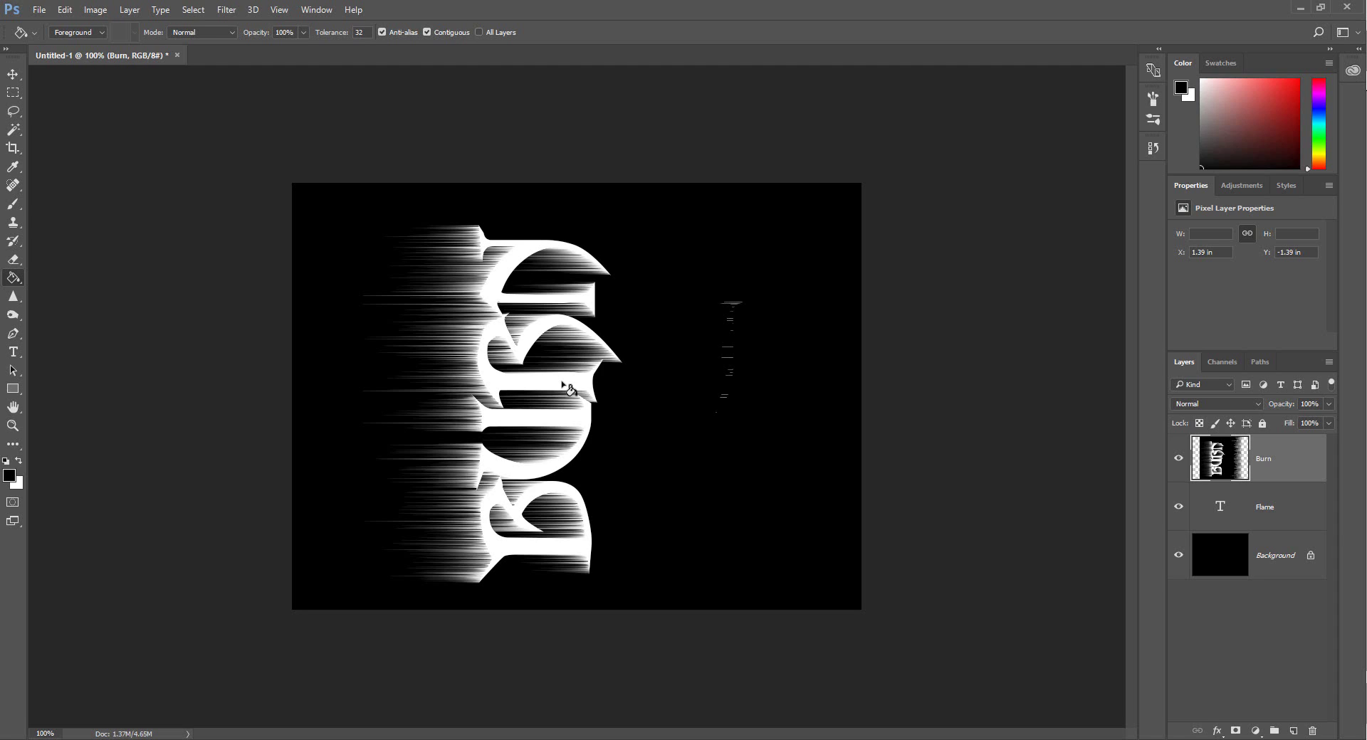
pyautogui.click(65, 9)
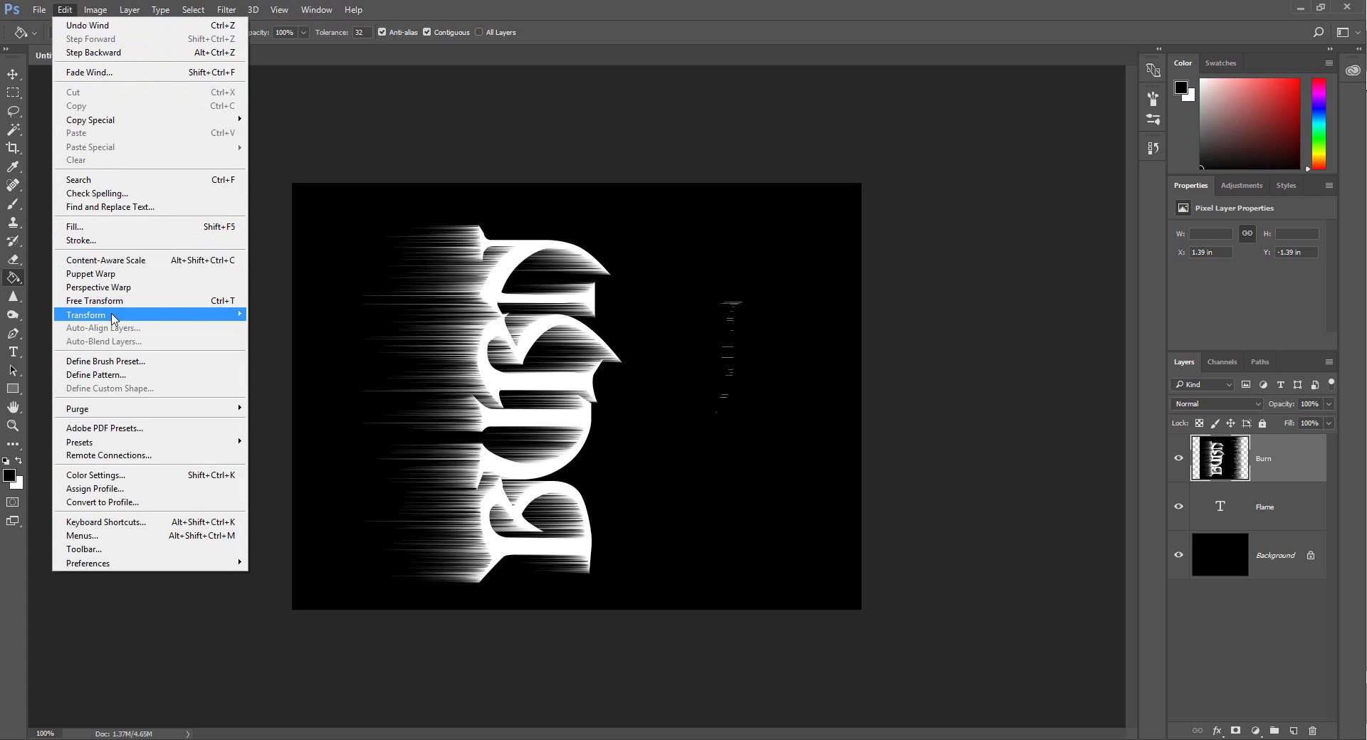
# Rotate the Burn layer 90° clockwise so BURN stands upright with streaks rising
pyautogui.moveTo(114, 321)
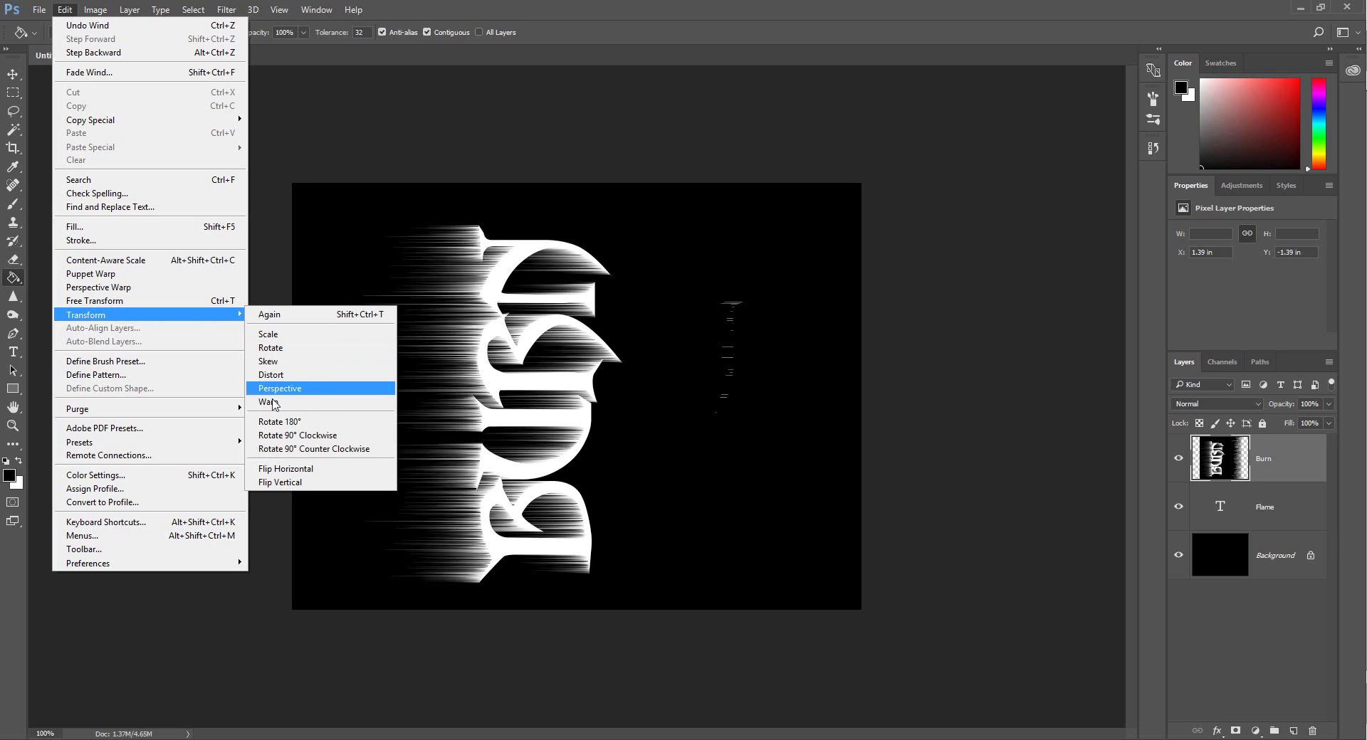
pyautogui.click(277, 436)
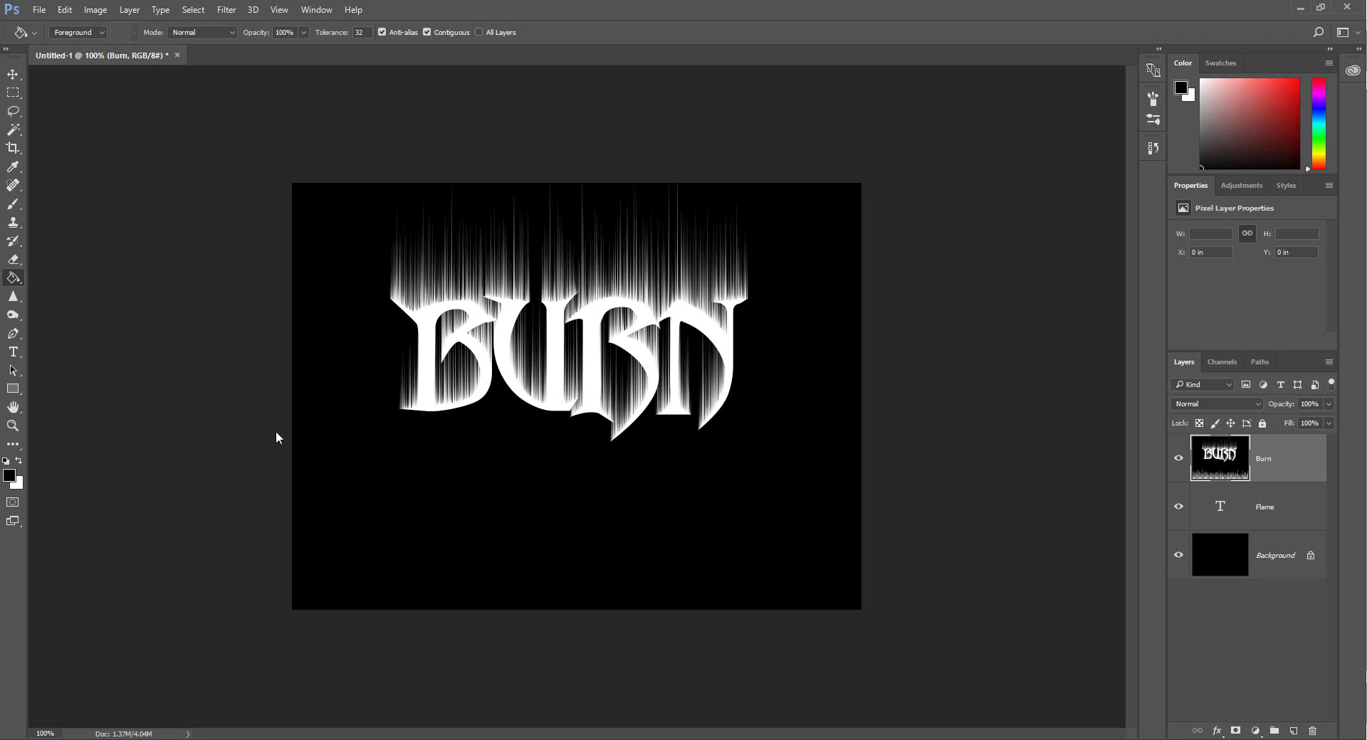
pyautogui.click(222, 11)
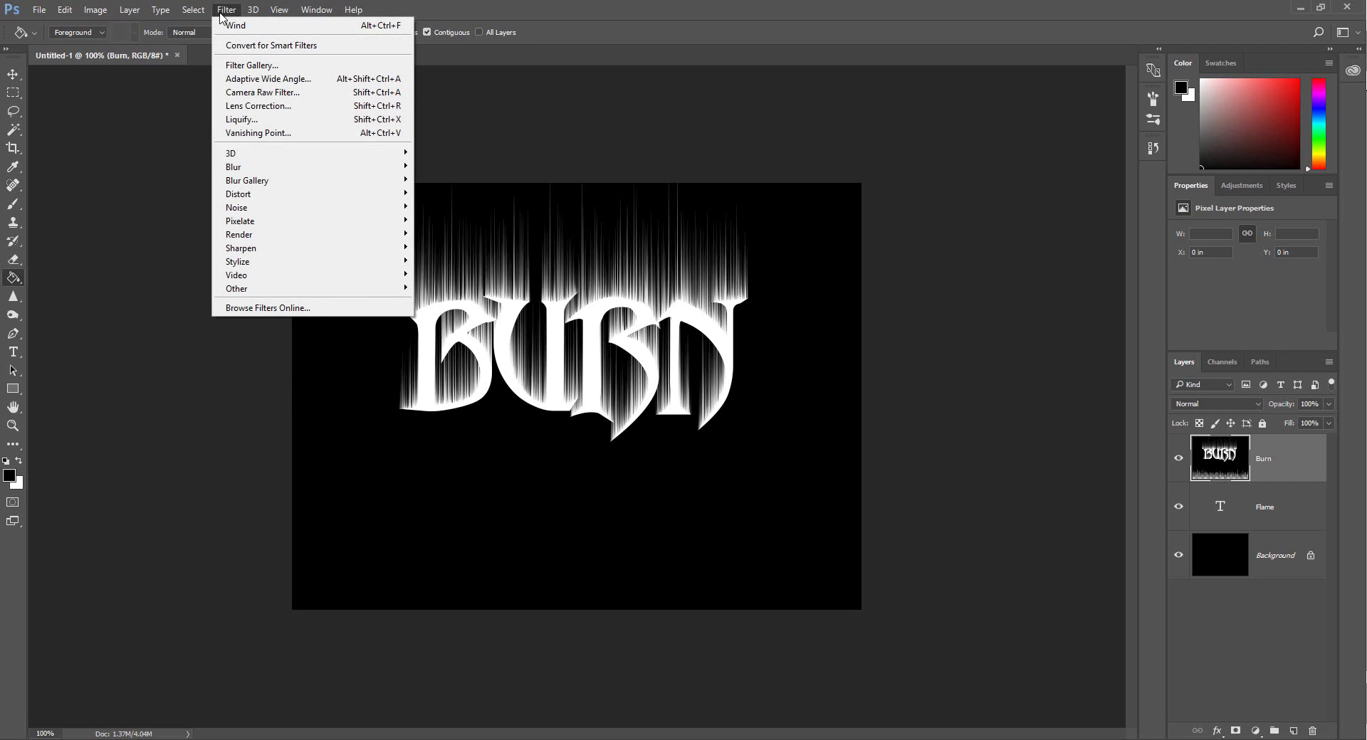
pyautogui.moveTo(249, 170)
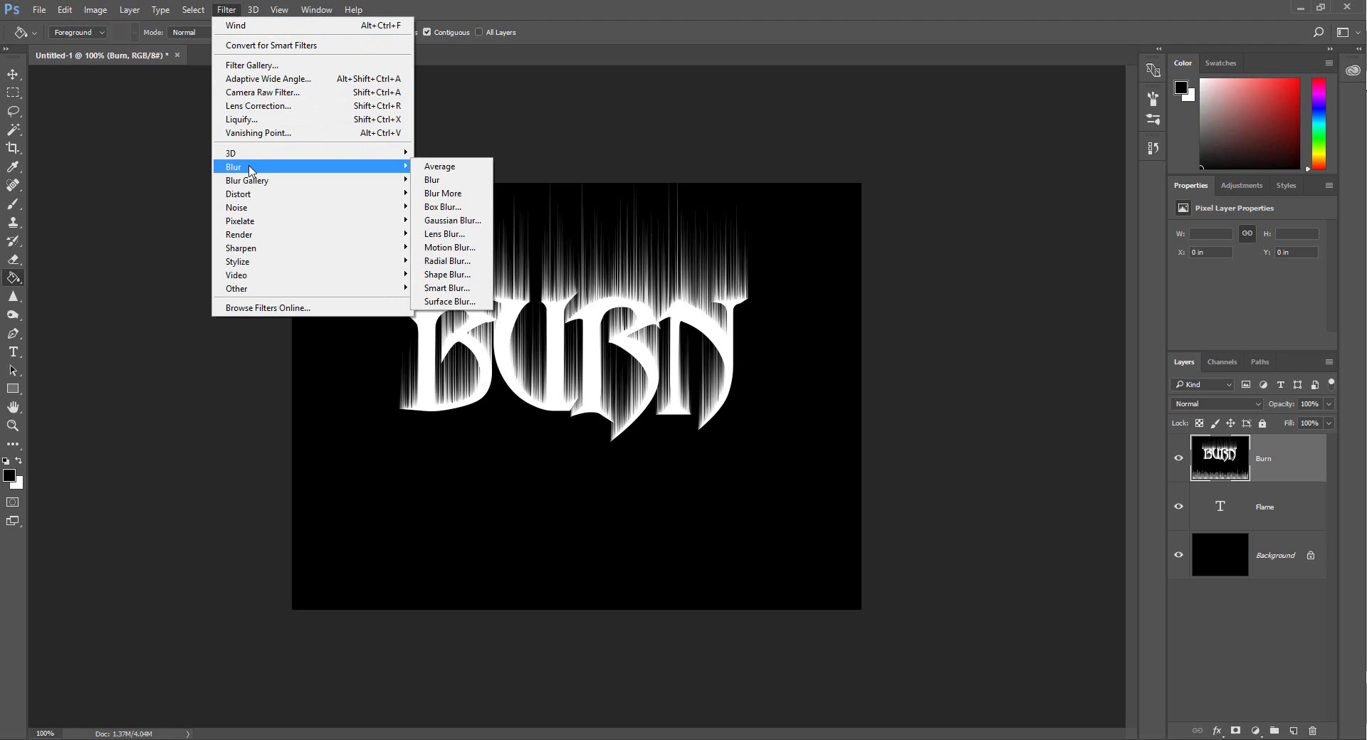
# Apply a Gaussian Blur with a 2-pixel radius to the Burn layer
pyautogui.click(426, 222)
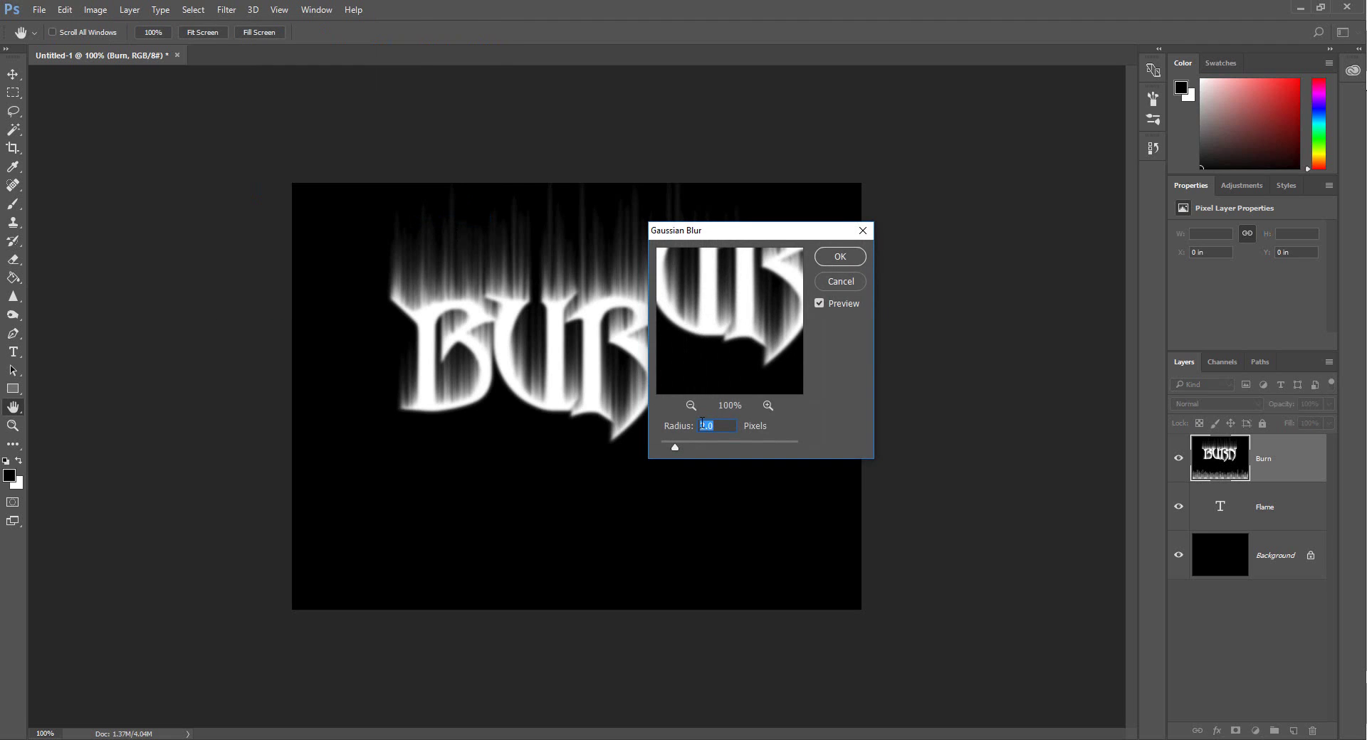
pyautogui.write('2')
pyautogui.click(841, 257)
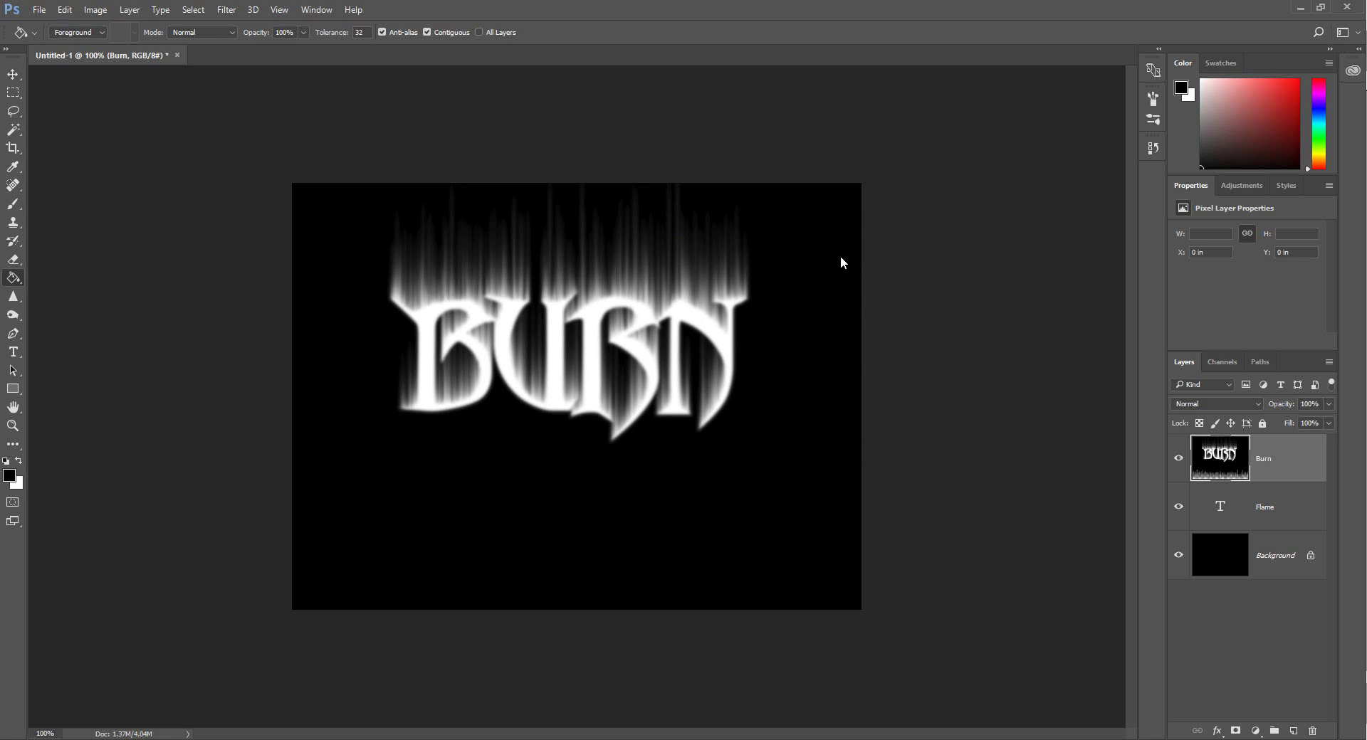
# Colorize the Burn layer red via Hue/Saturation with Saturation set to 100
pyautogui.click(91, 11)
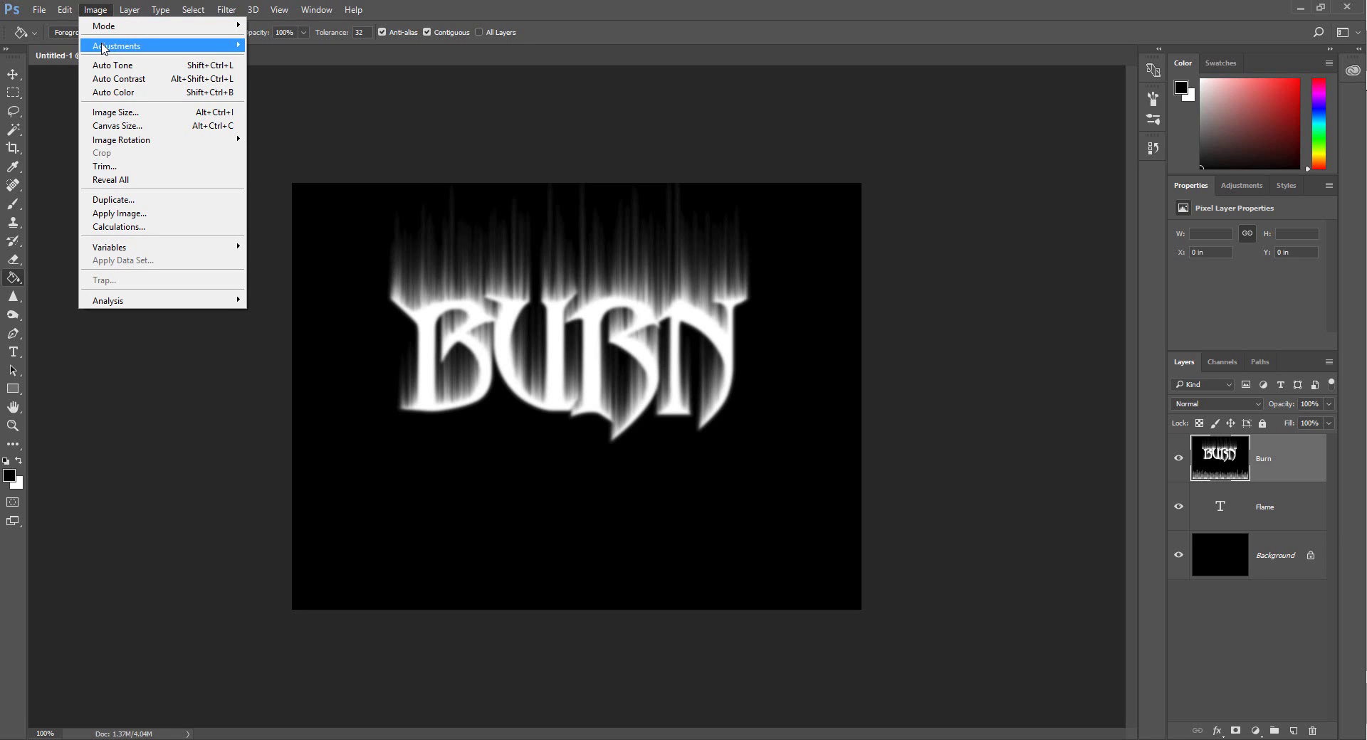
pyautogui.moveTo(104, 47)
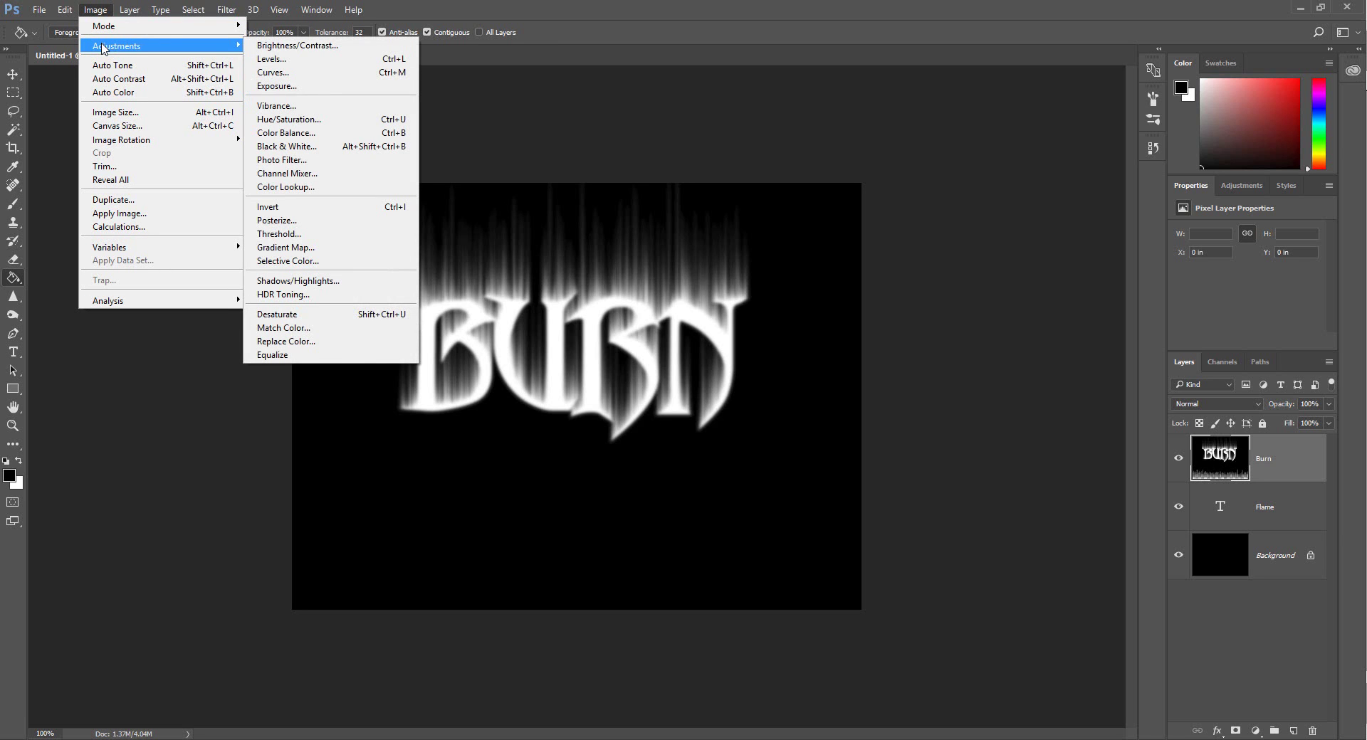
pyautogui.click(285, 119)
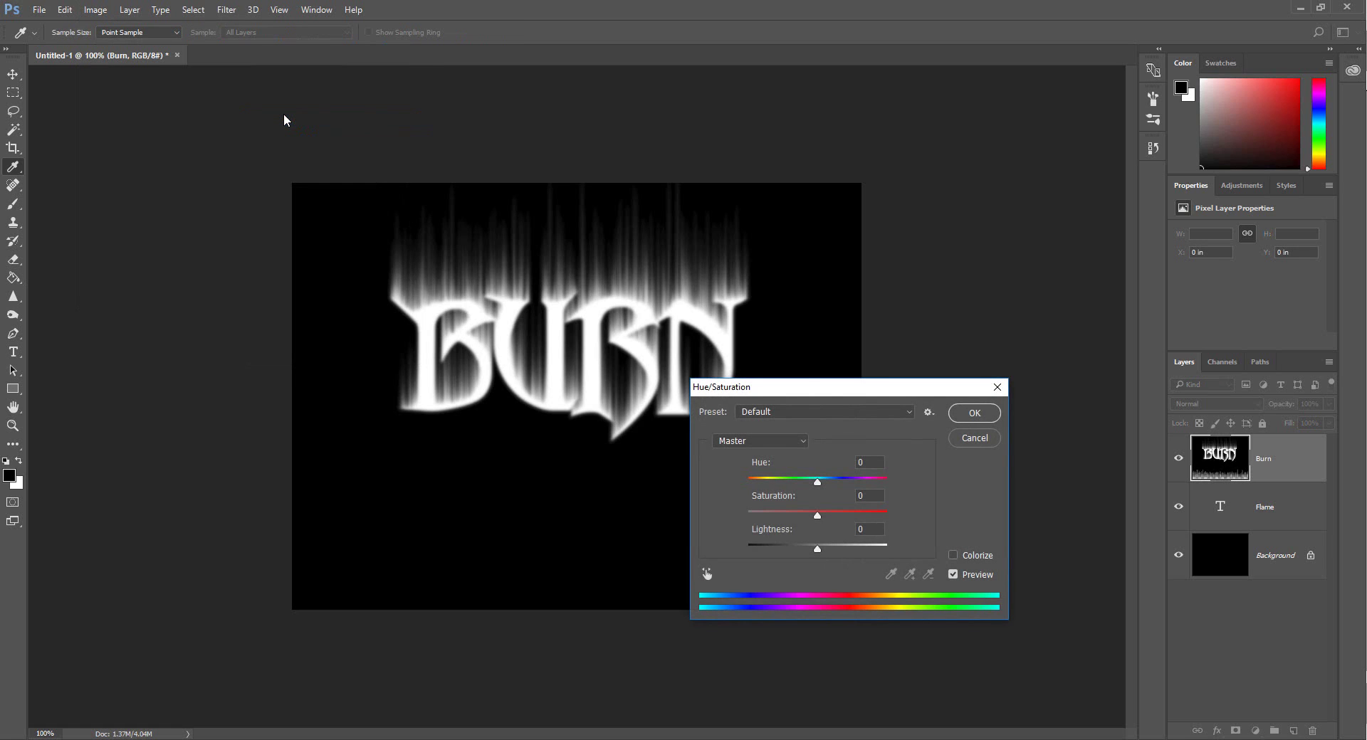
pyautogui.click(953, 556)
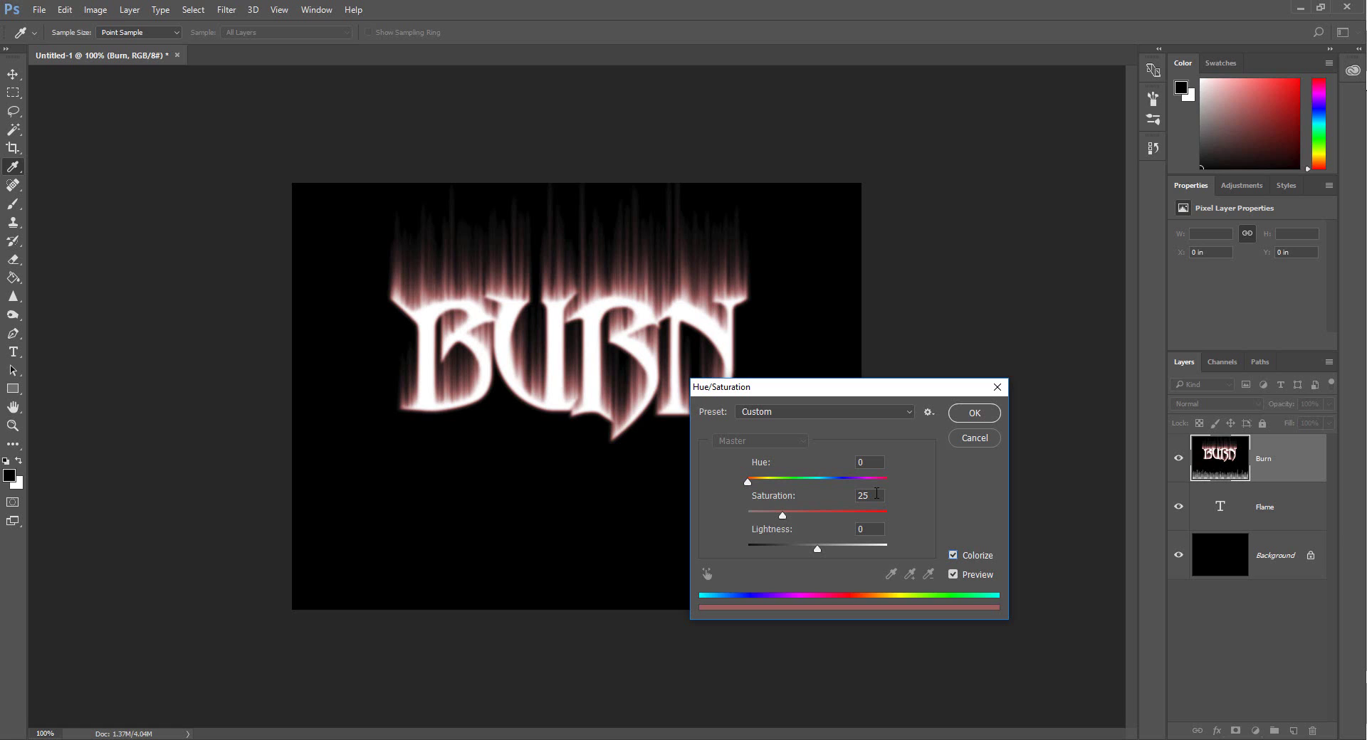
pyautogui.moveTo(877, 494); pyautogui.dragTo(836, 493)
pyautogui.write('100')
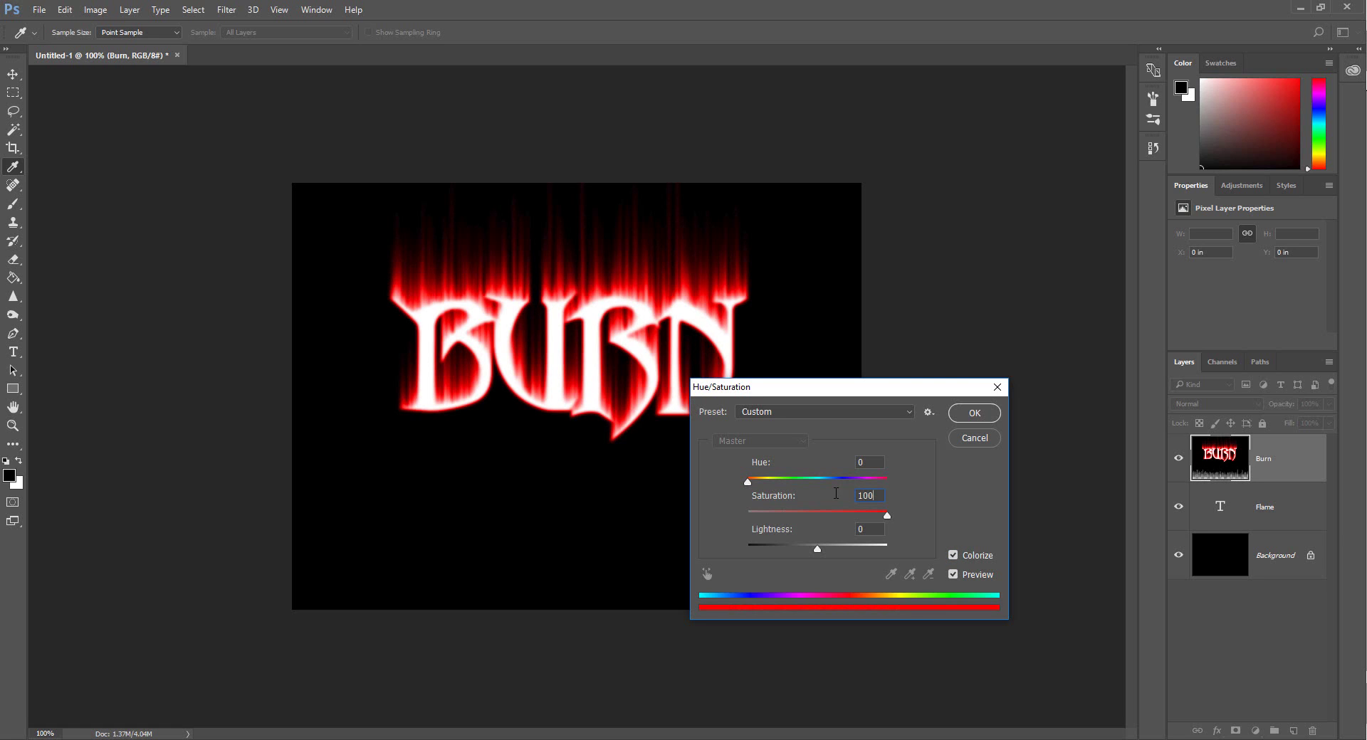
pyautogui.click(973, 415)
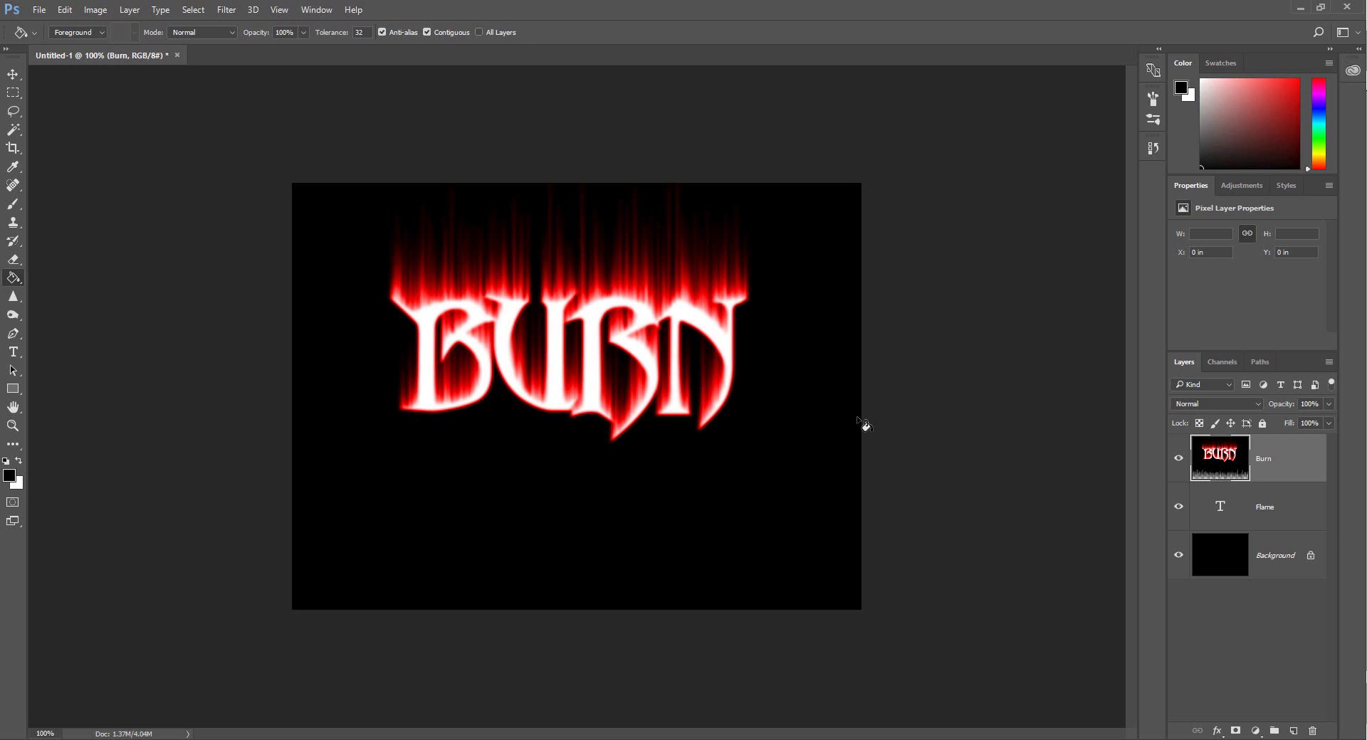
# Duplicate the Burn layer, keeping the default name 'Burn copy'
pyautogui.click(136, 11)
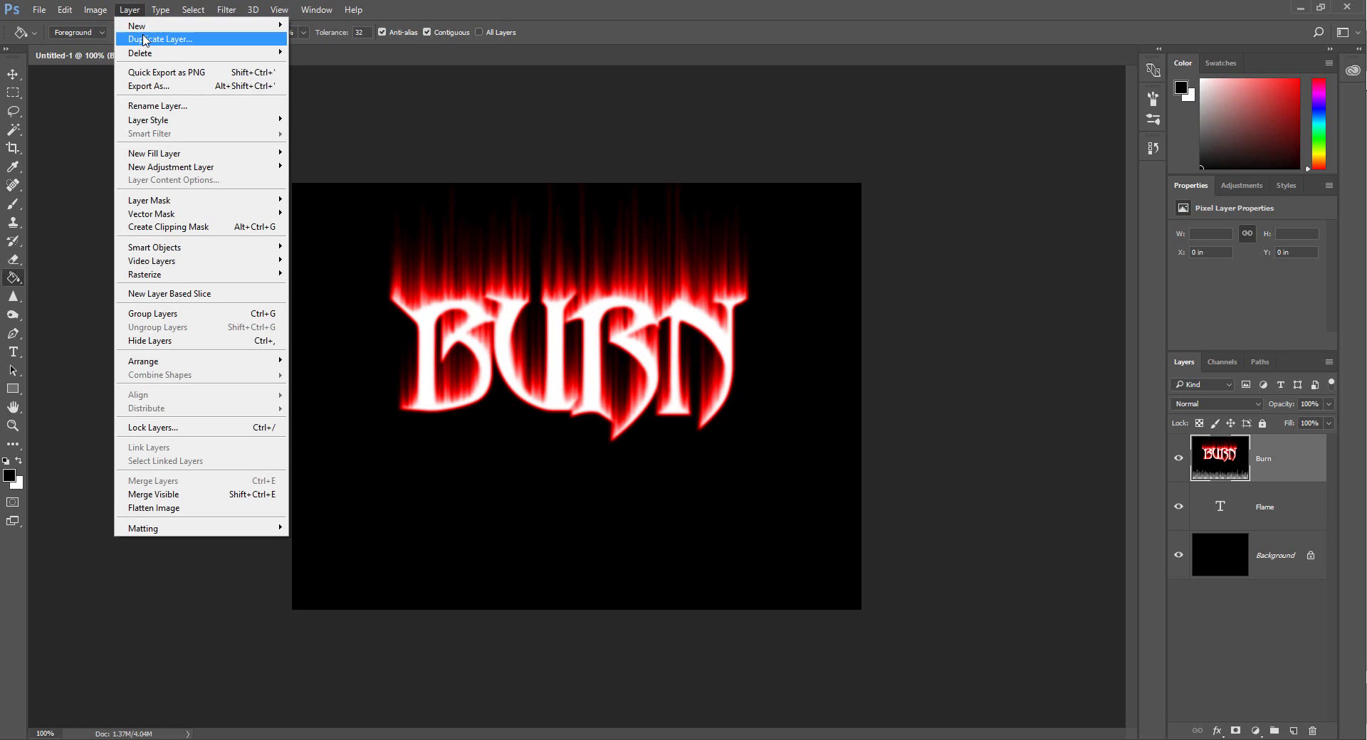
pyautogui.click(145, 40)
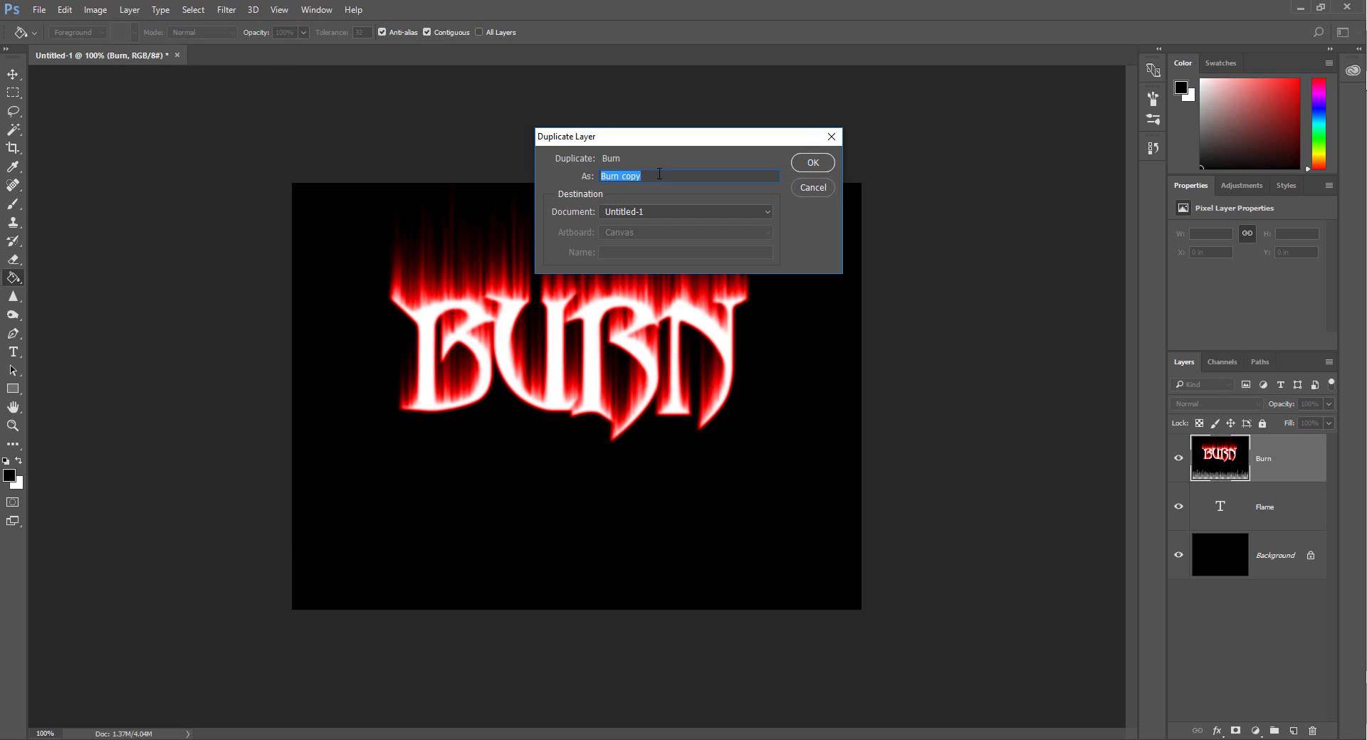
pyautogui.click(805, 165)
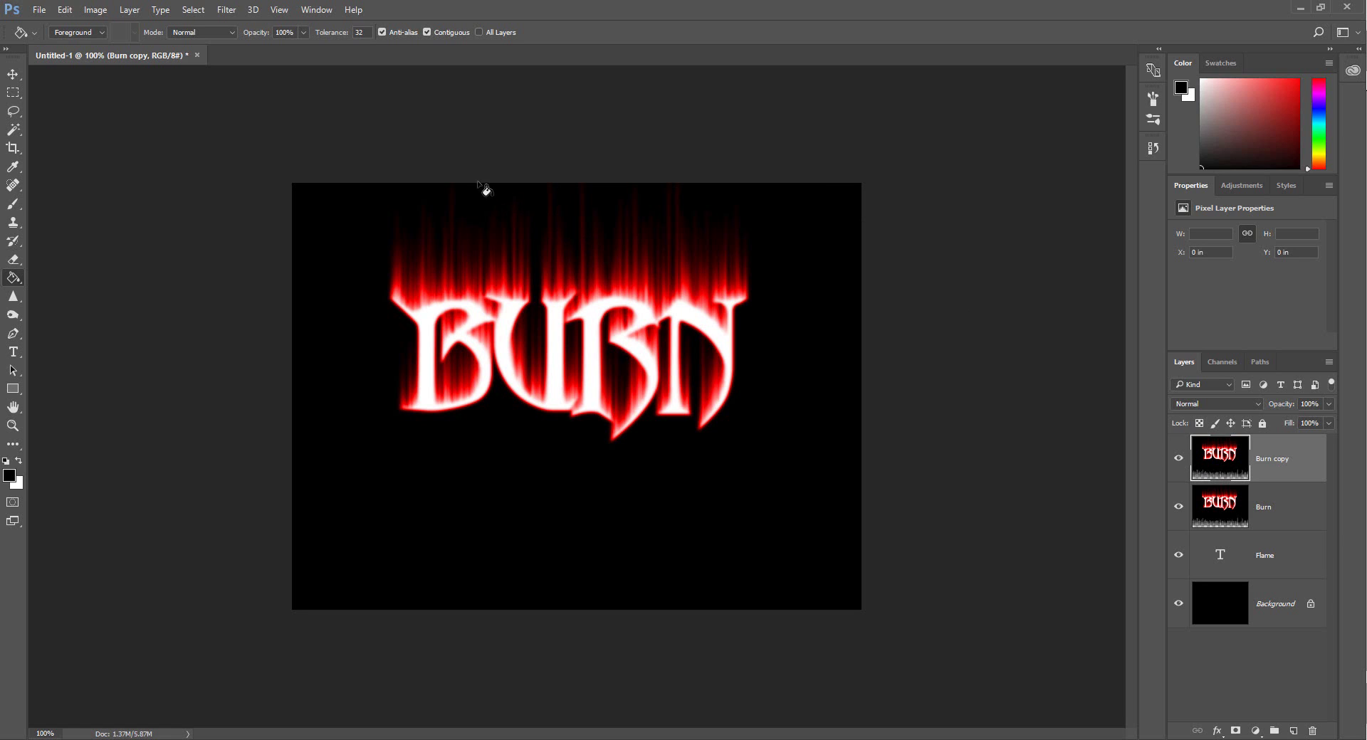
# Colorize Burn copy in Hue/Saturation with Hue 38 and Saturation 100
pyautogui.click(107, 13)
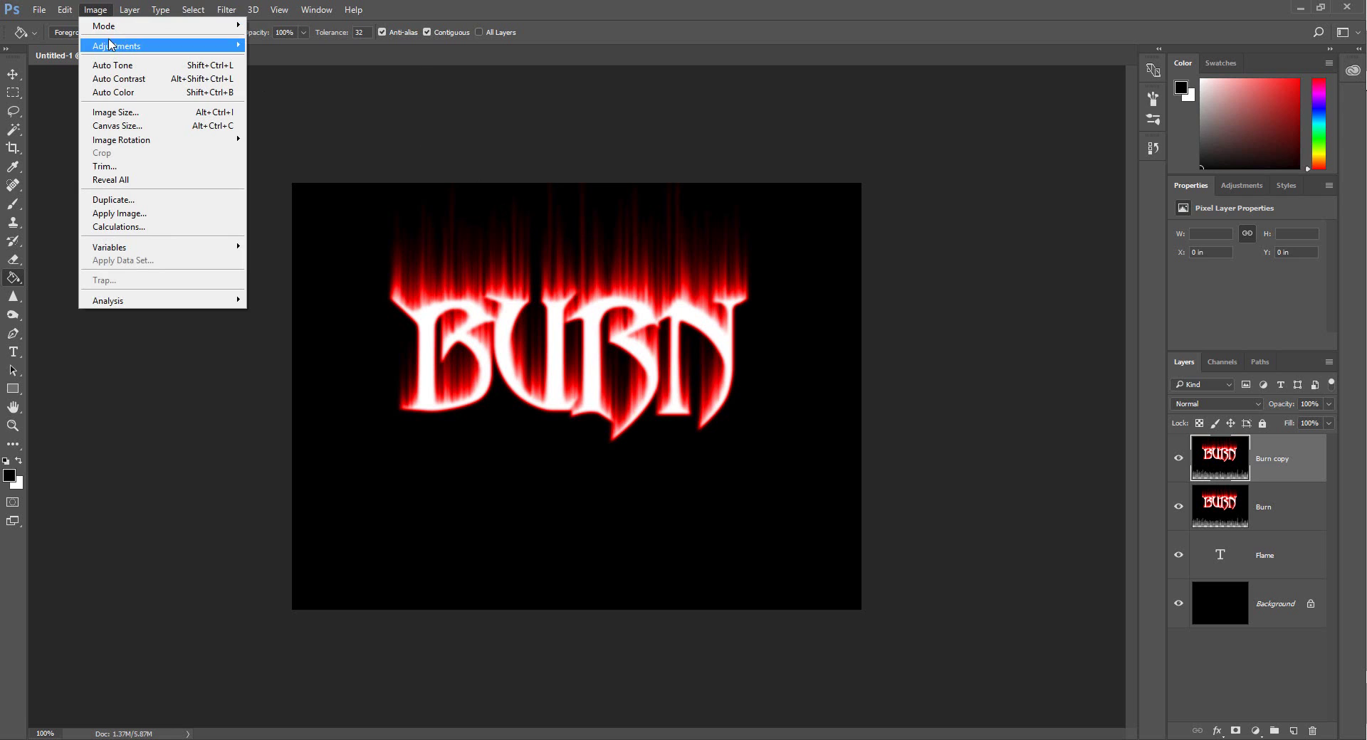
pyautogui.moveTo(112, 47)
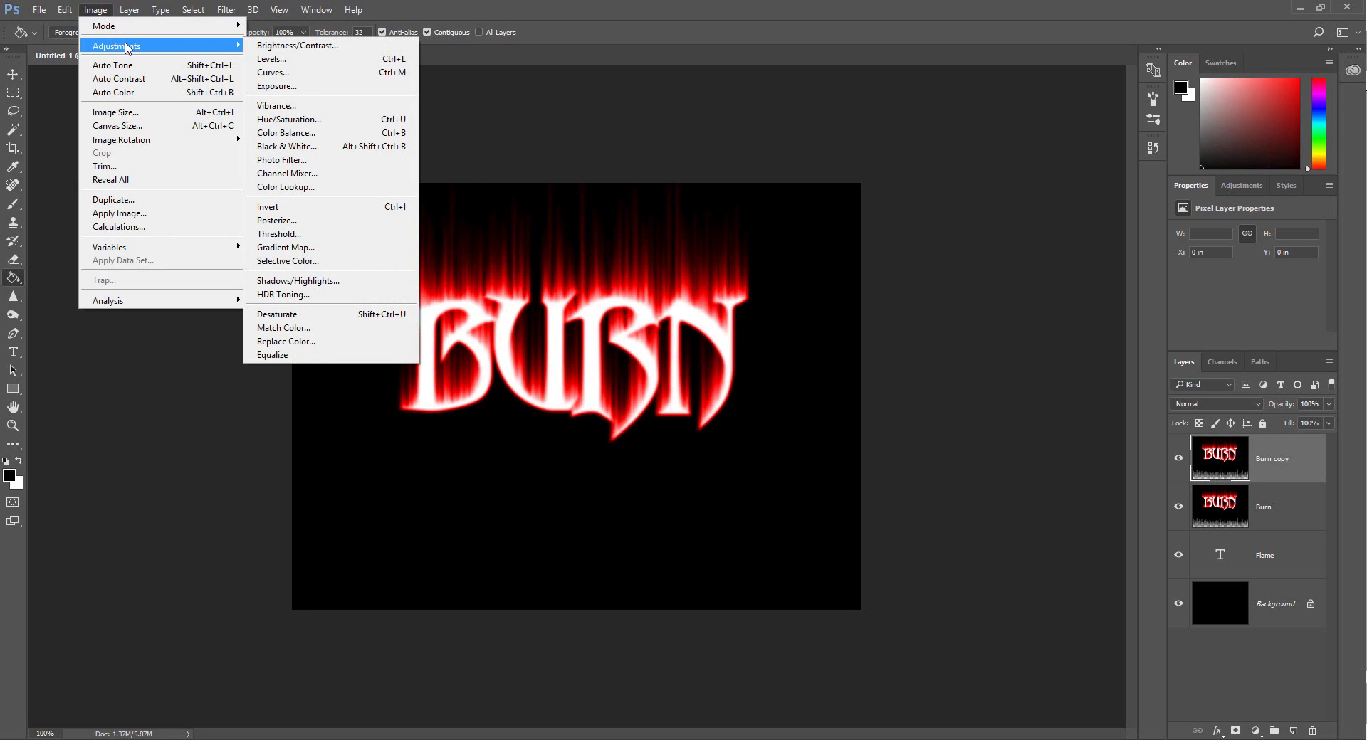
pyautogui.click(277, 121)
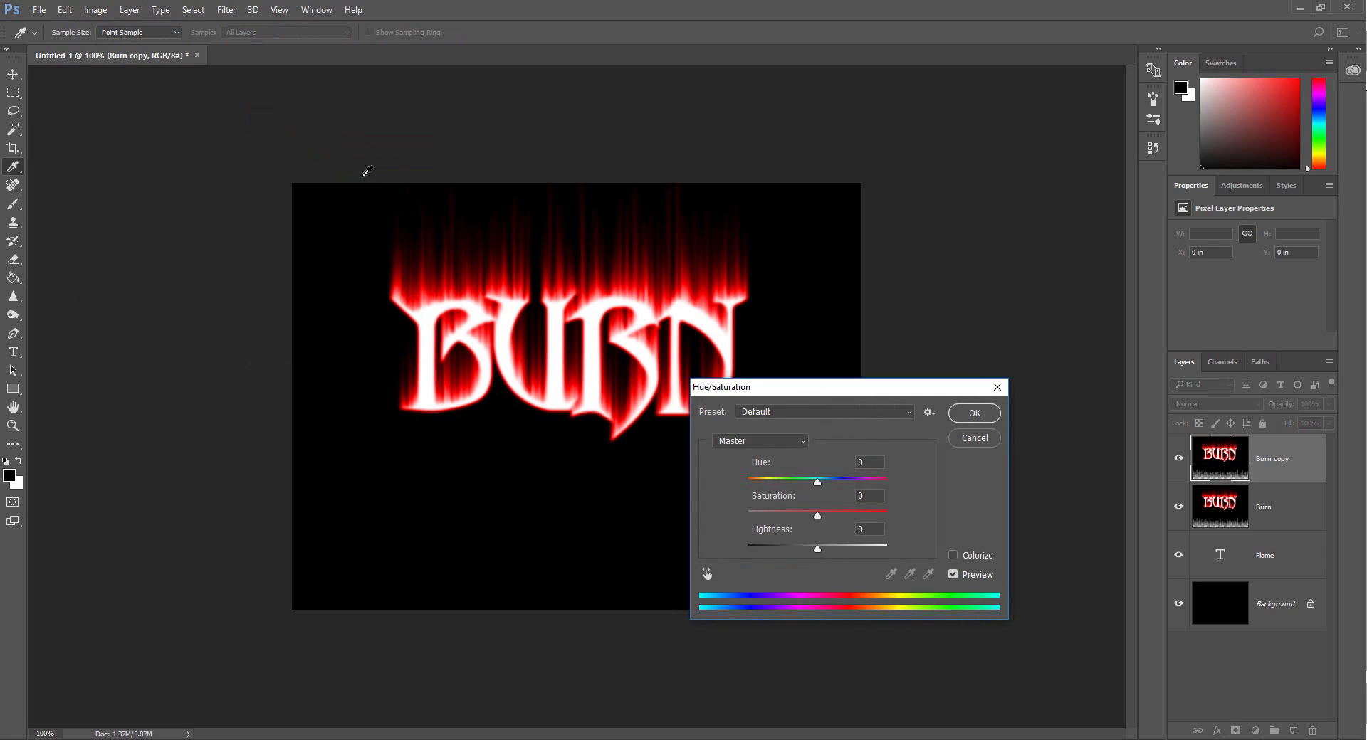
pyautogui.click(954, 556)
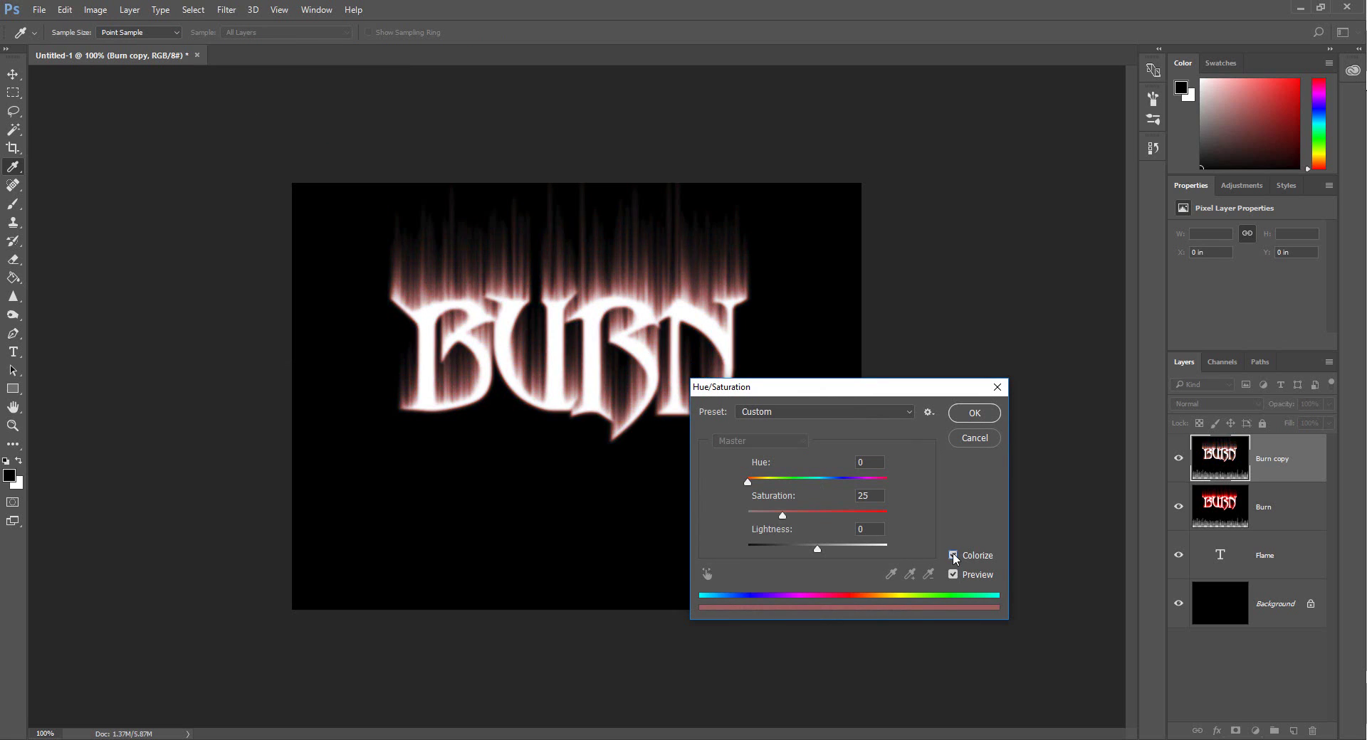
pyautogui.click(872, 463)
pyautogui.write('38')
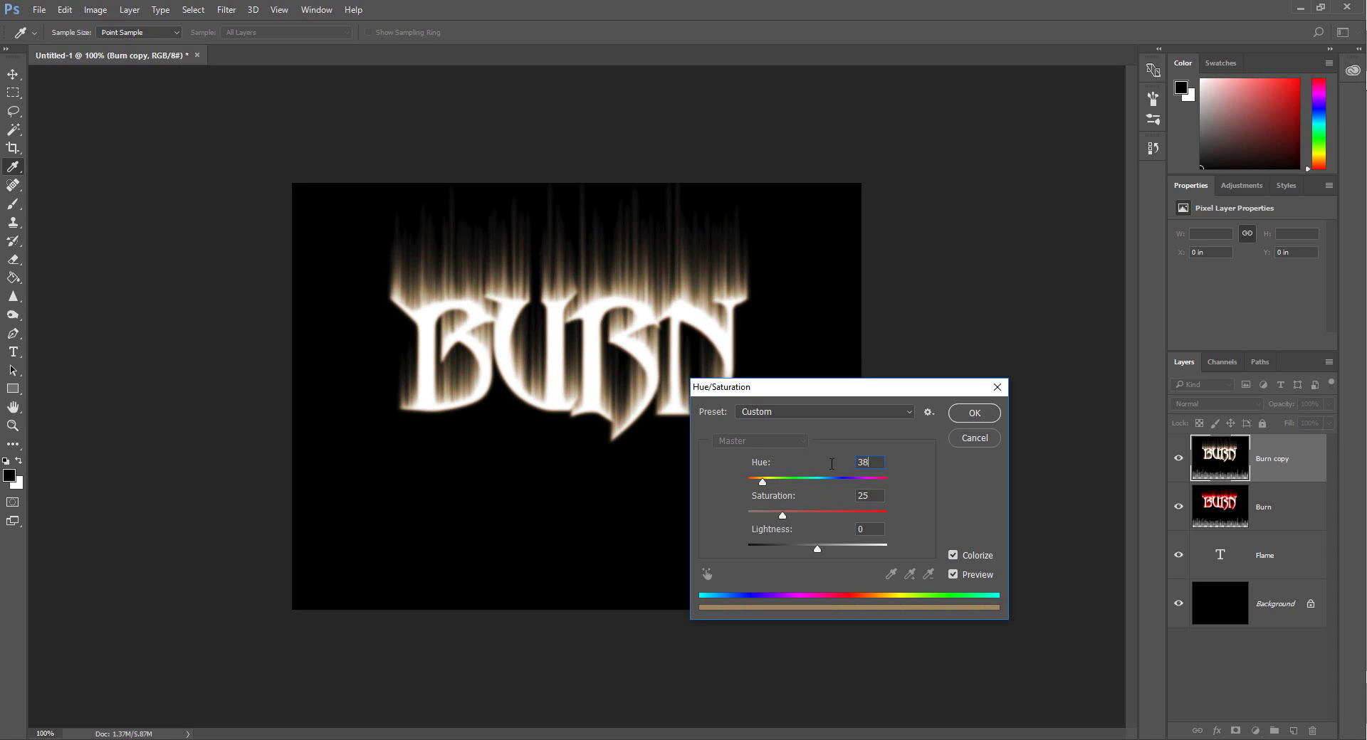
pyautogui.press('Tab')
pyautogui.write('100')
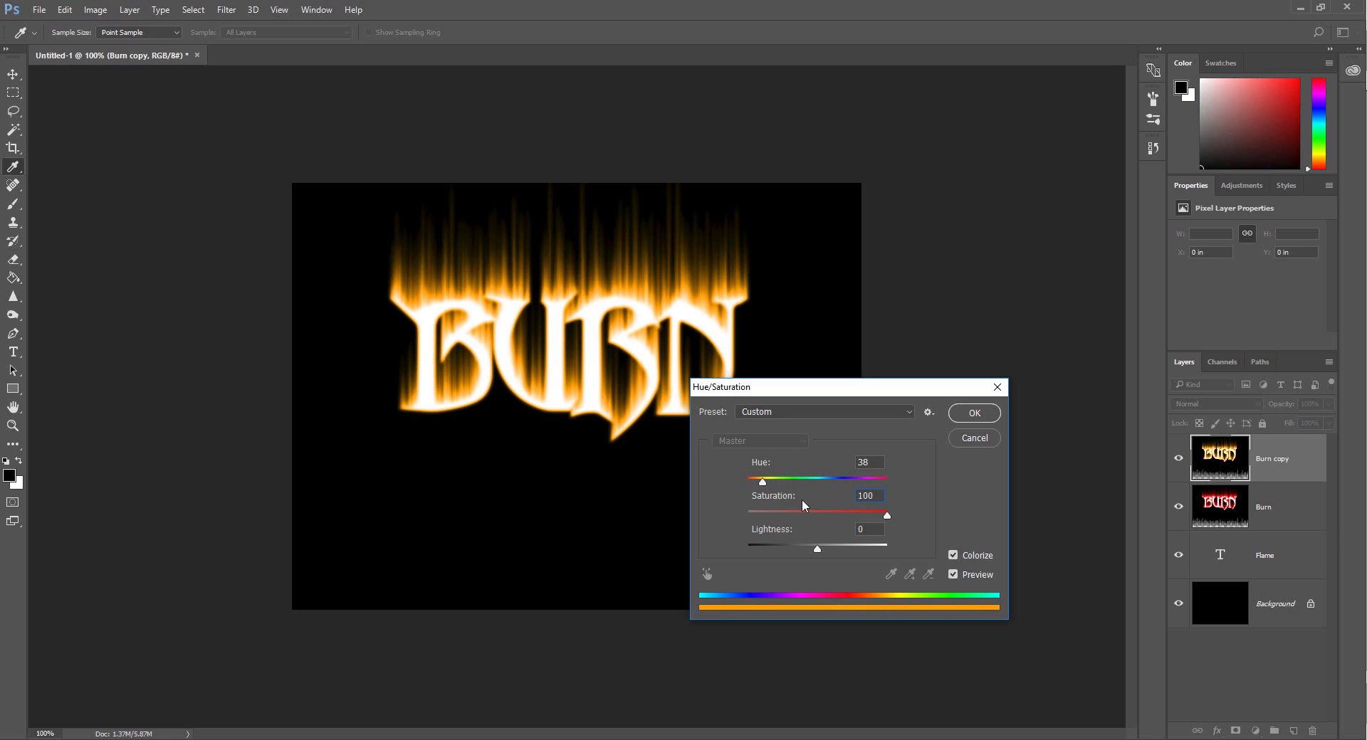
pyautogui.click(959, 413)
pyautogui.press('g')
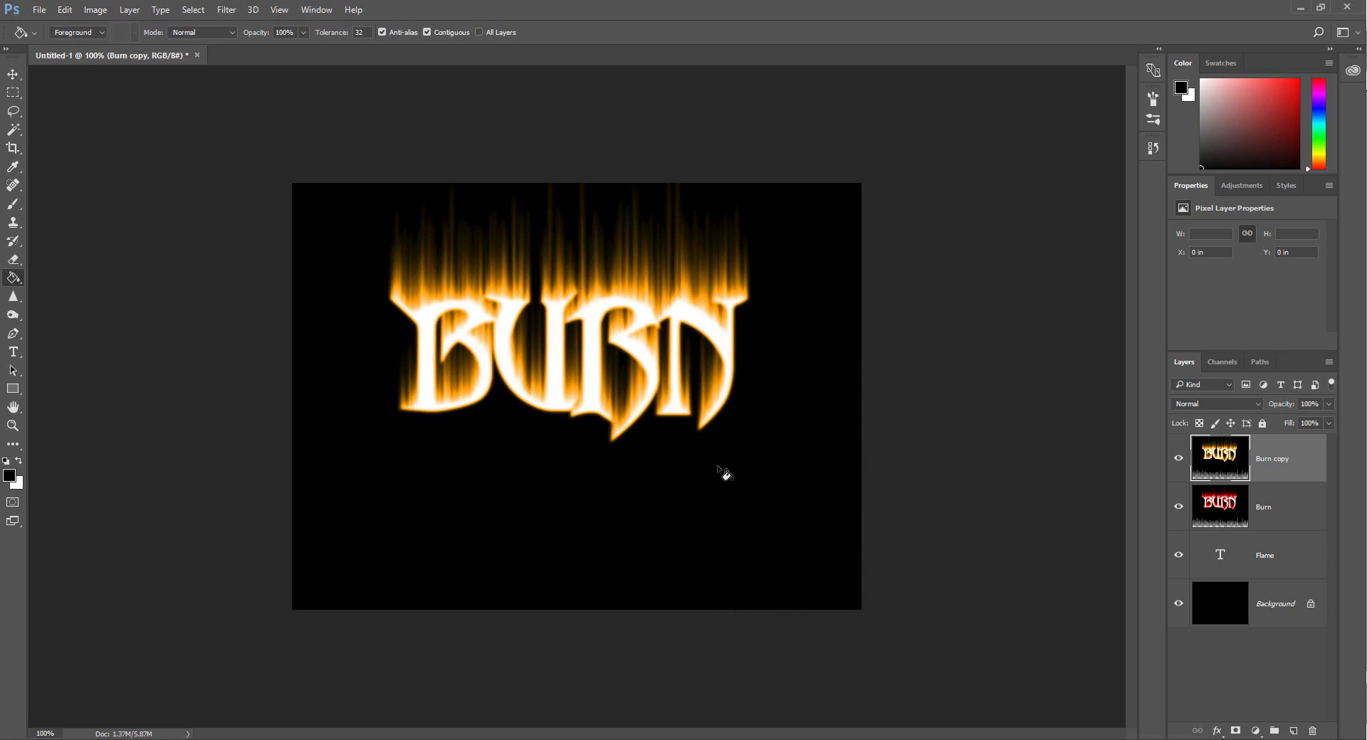
# Set Burn copy to Color Dodge, merge it down into Burn, and move Flame above Burn
pyautogui.click(1216, 404)
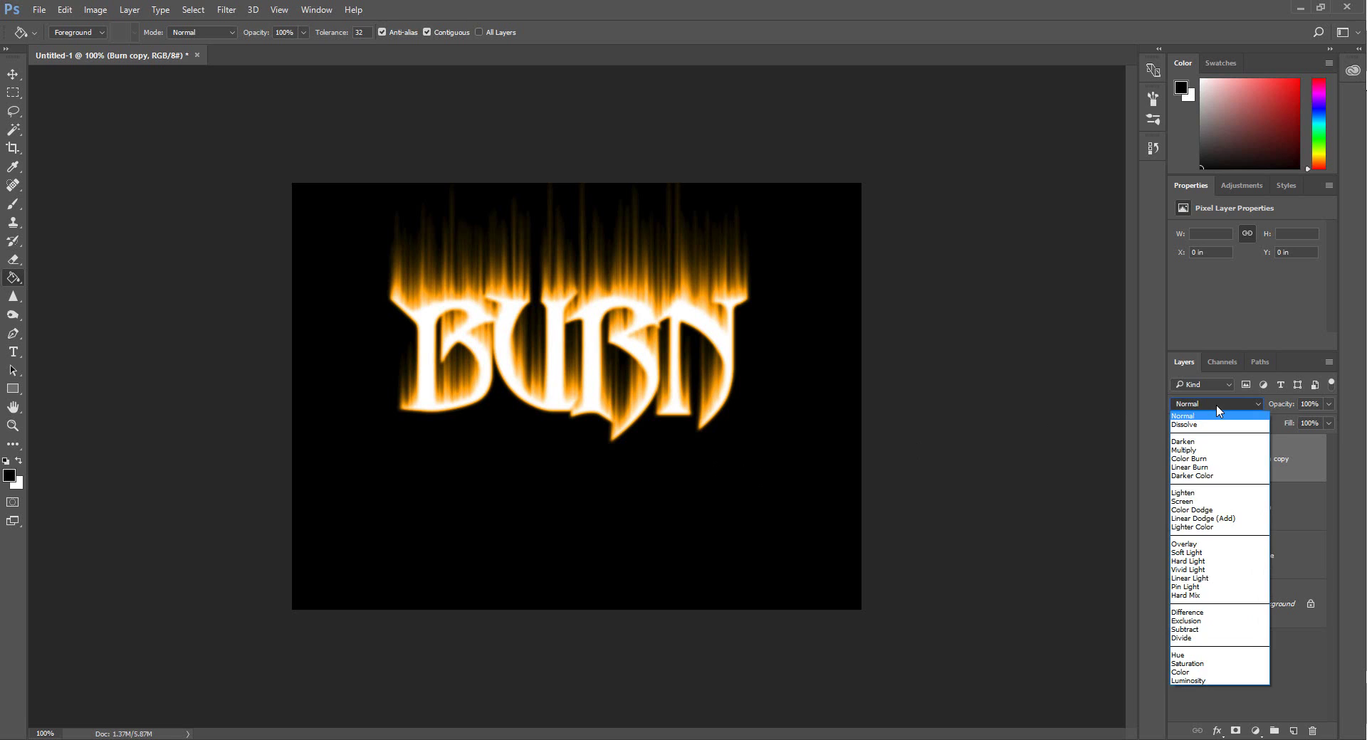
pyautogui.click(1197, 507)
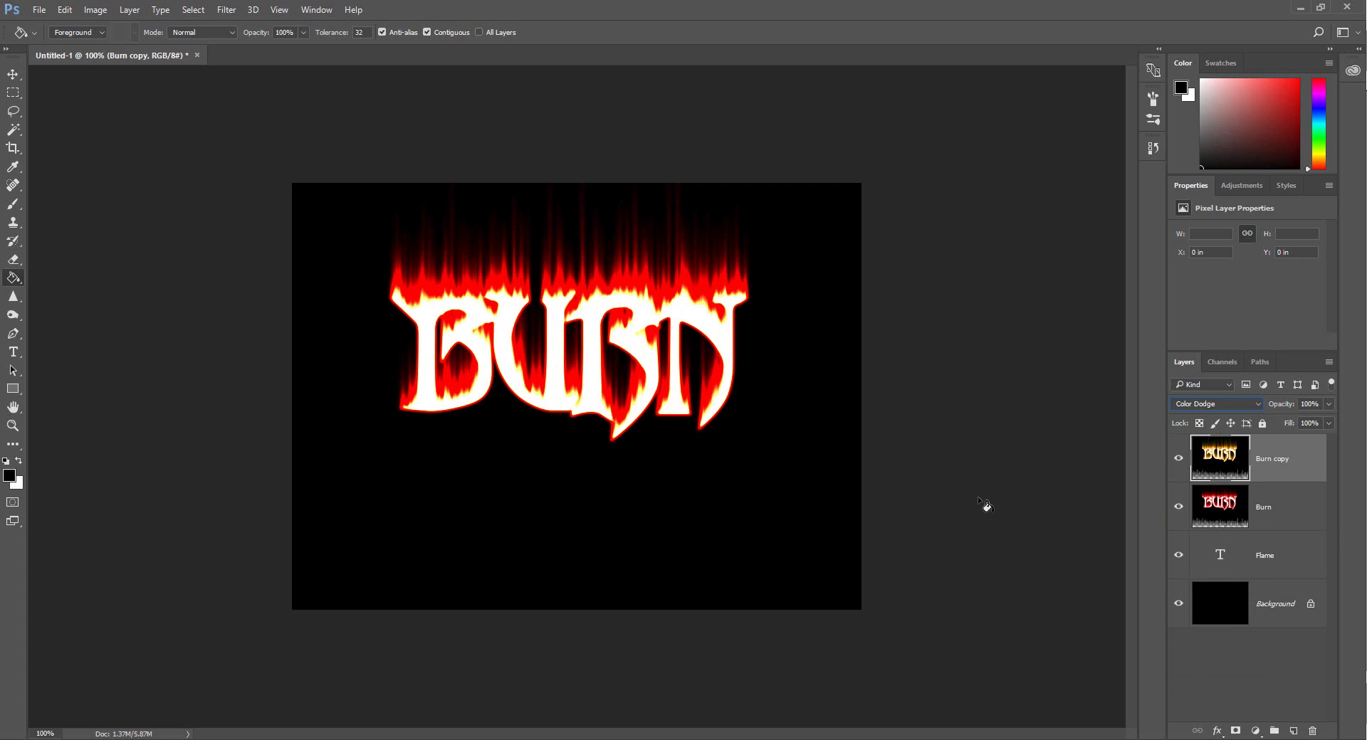
pyautogui.click(132, 11)
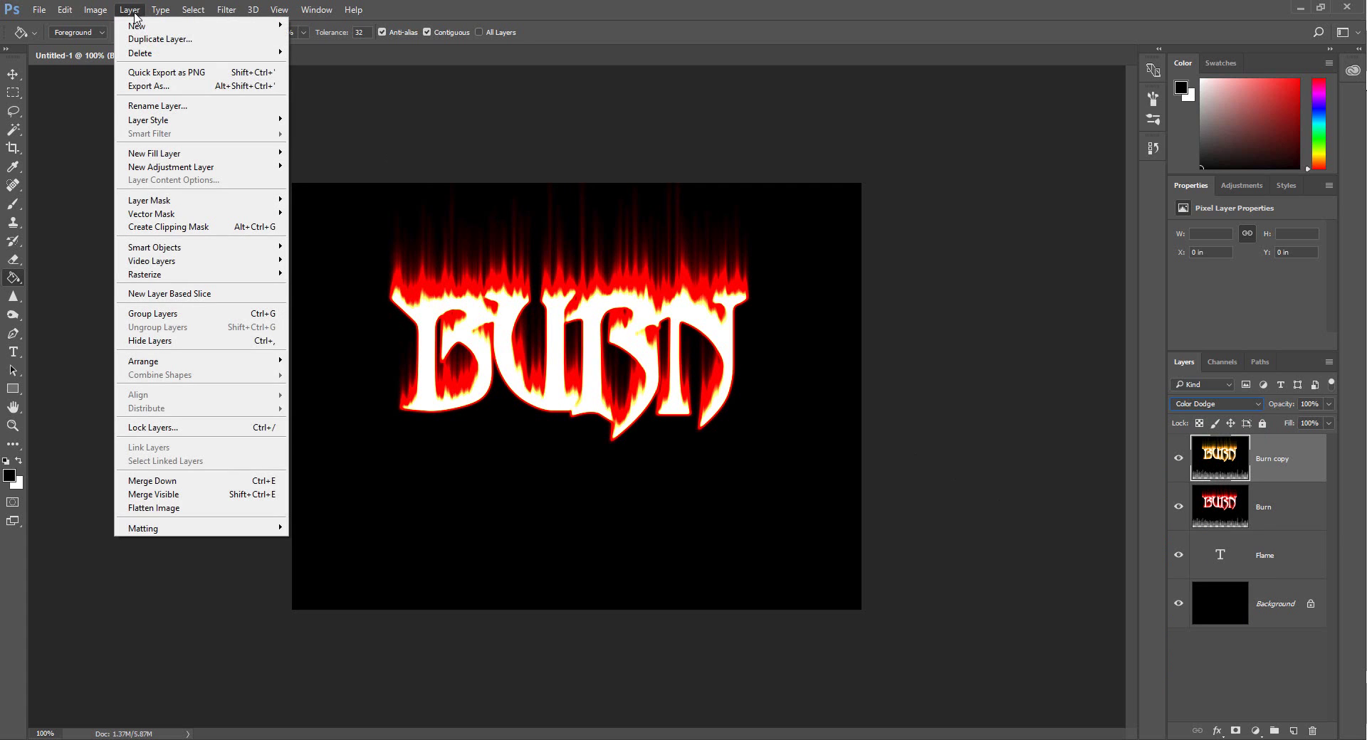
pyautogui.click(199, 481)
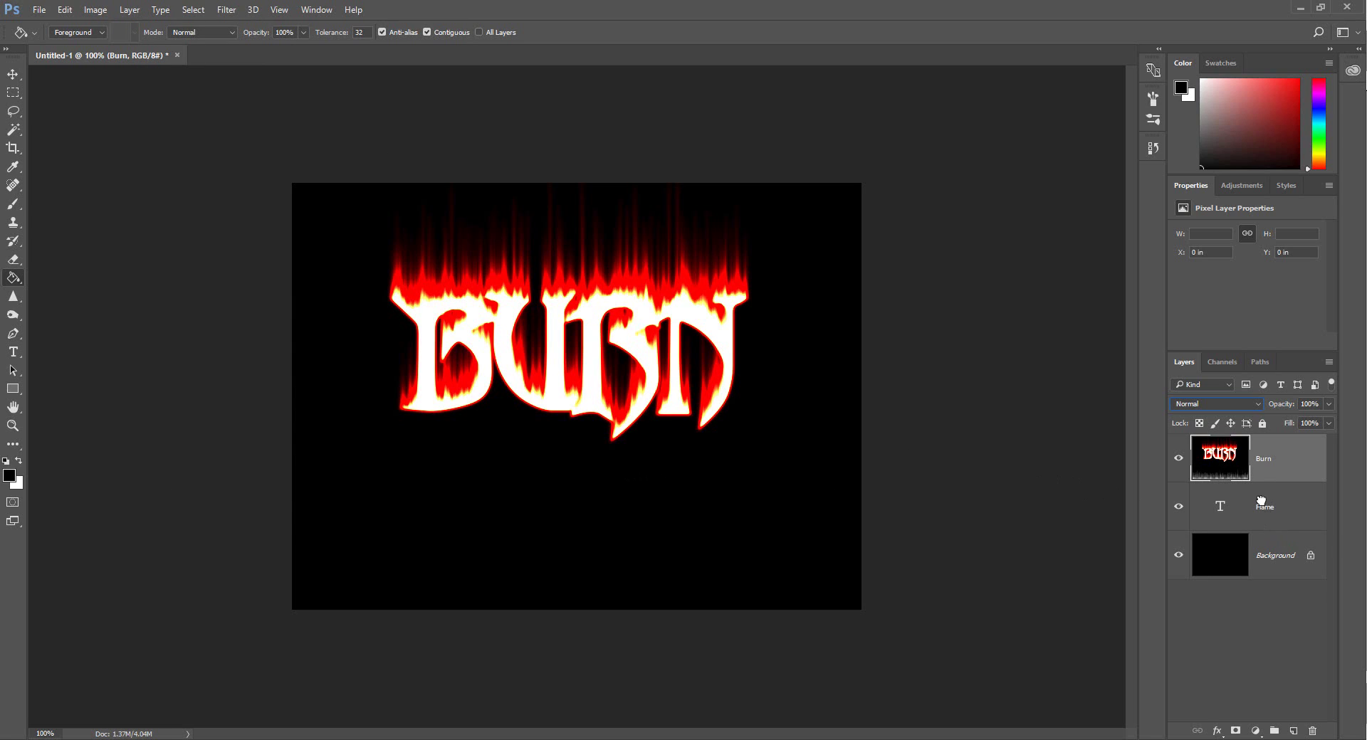
pyautogui.moveTo(1262, 501); pyautogui.dragTo(1262, 442)
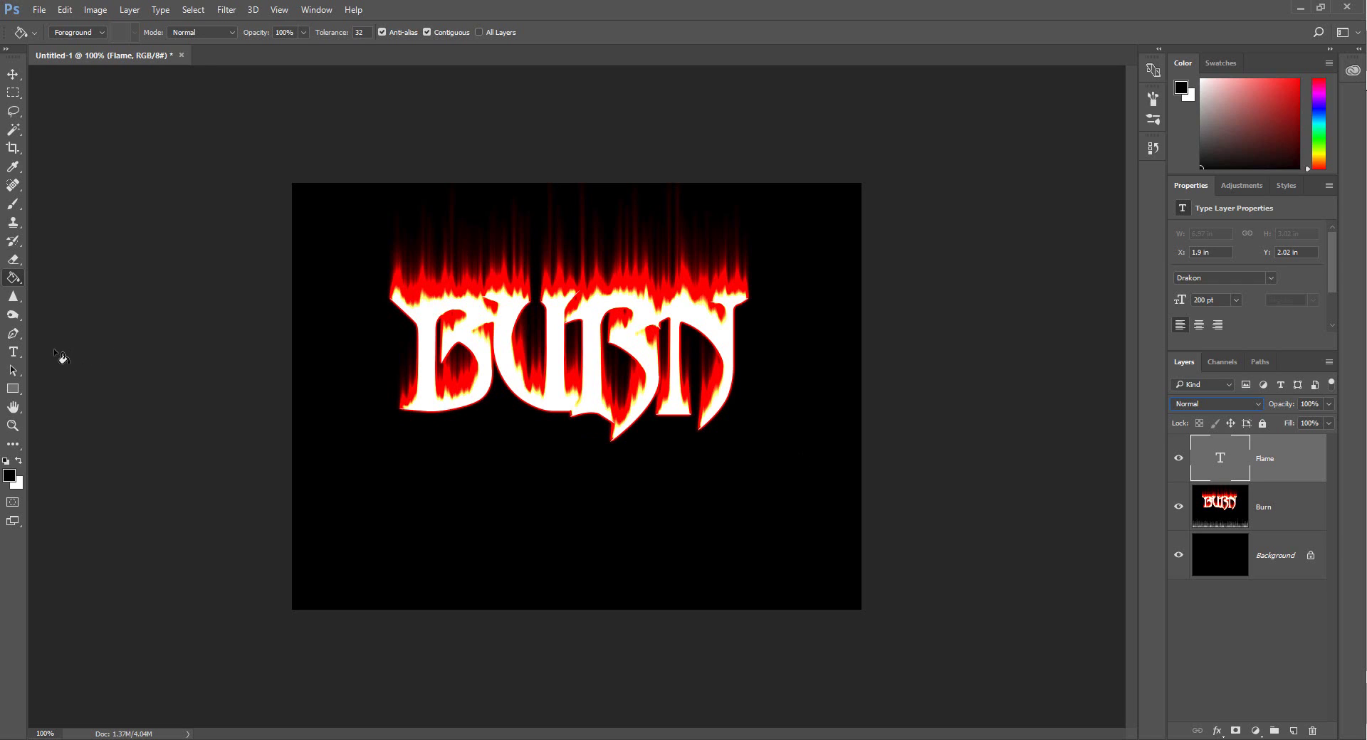
# Change the Flame text colour to black (000000) from the Type tool options
pyautogui.click(14, 353)
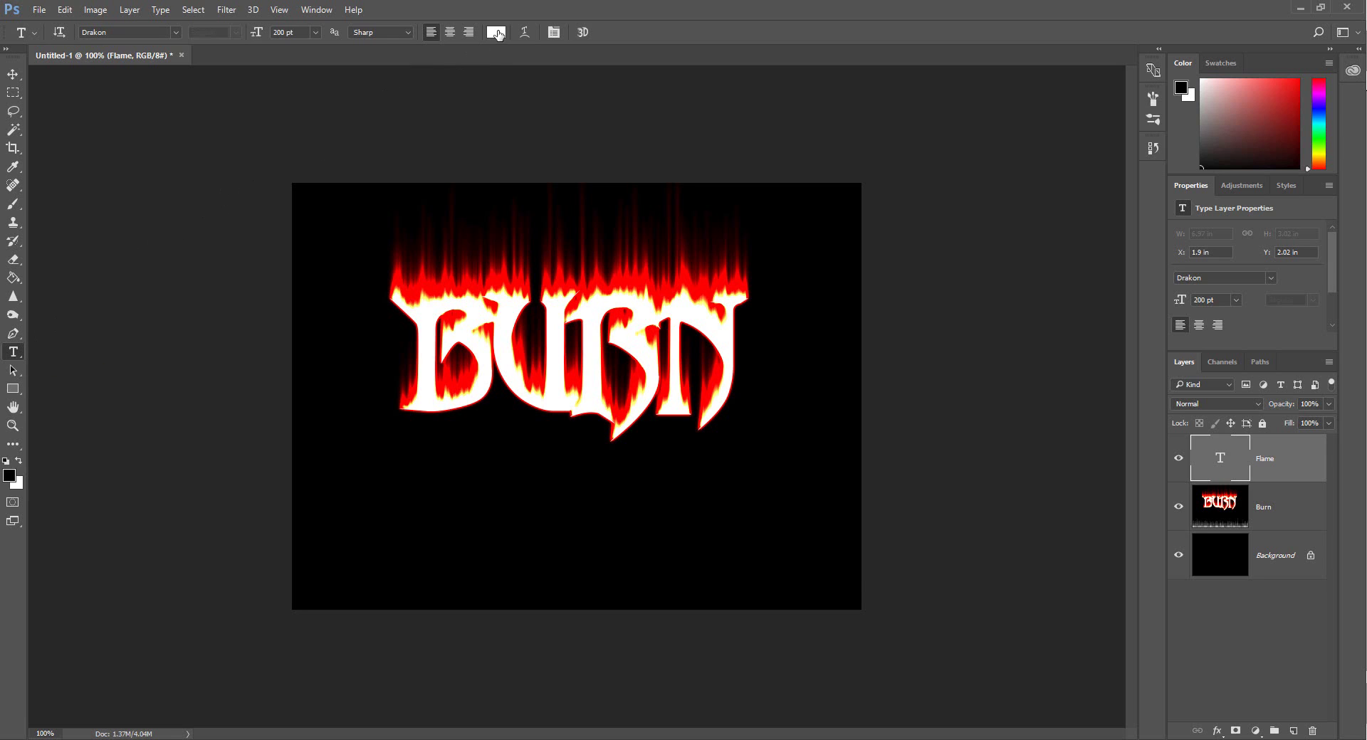
pyautogui.click(496, 32)
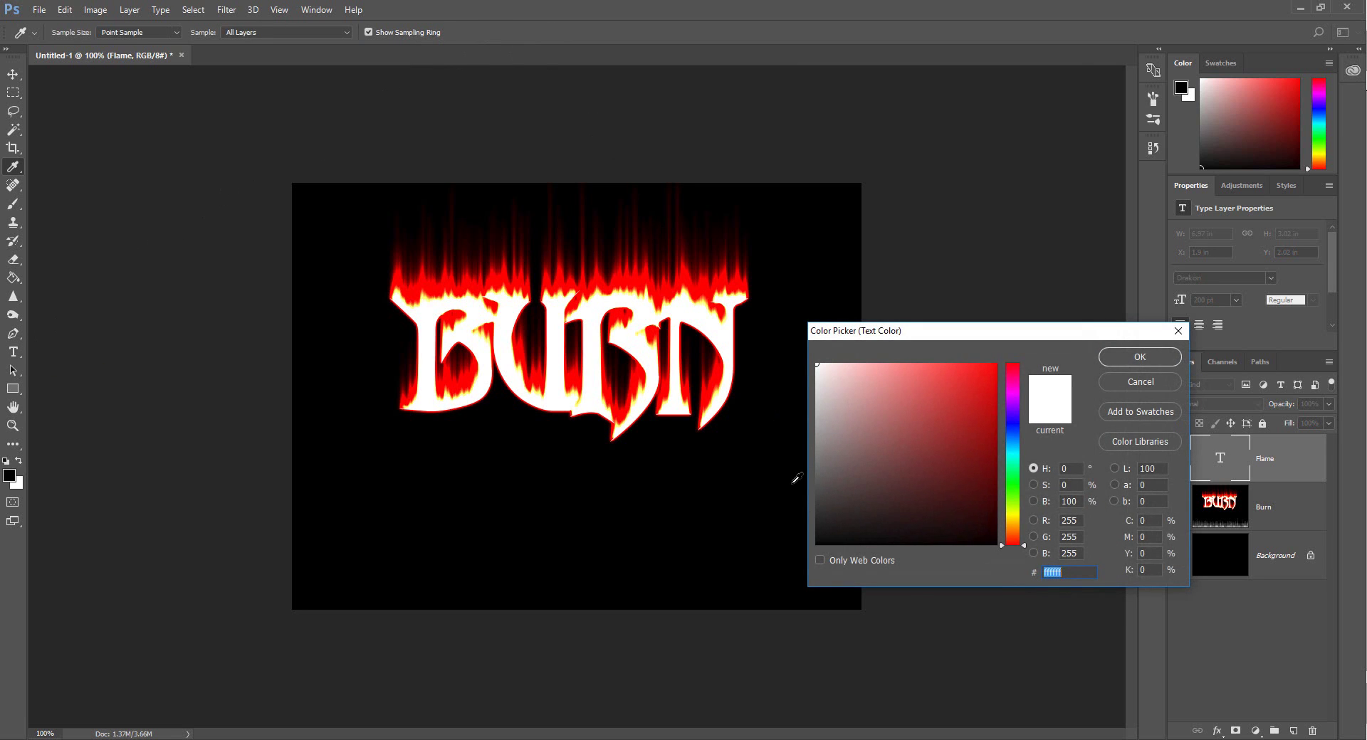
pyautogui.click(812, 545)
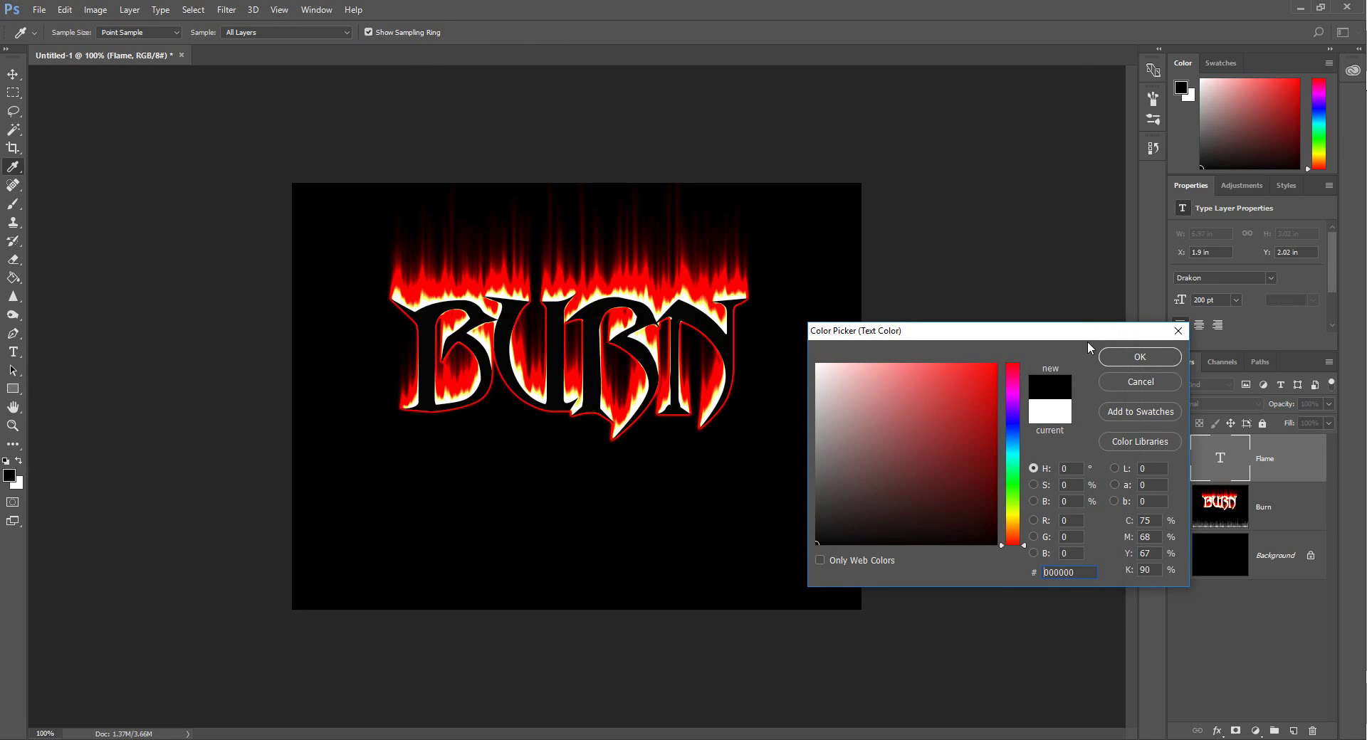
pyautogui.click(1118, 358)
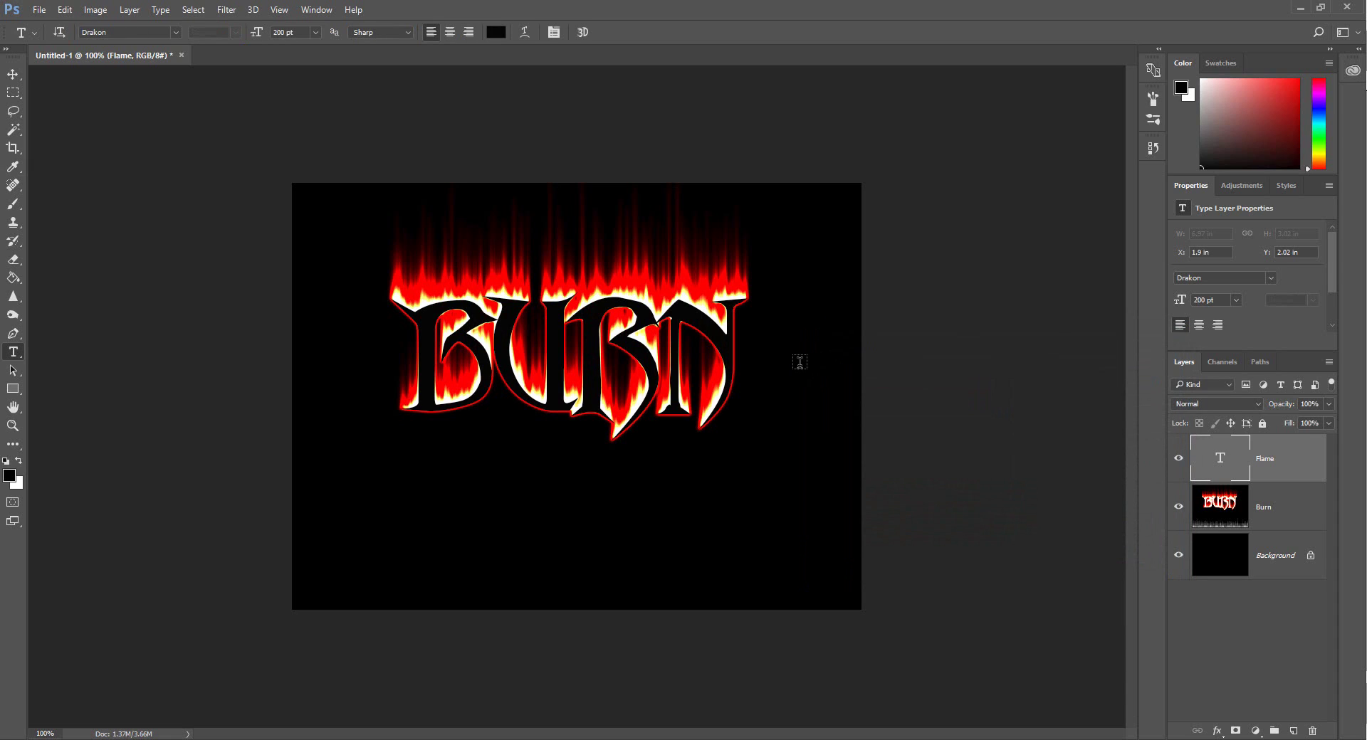
# Add an ff7600 orange Inner Glow (Screen 75%, 9 px) to the Flame text layer
pyautogui.click(1217, 732)
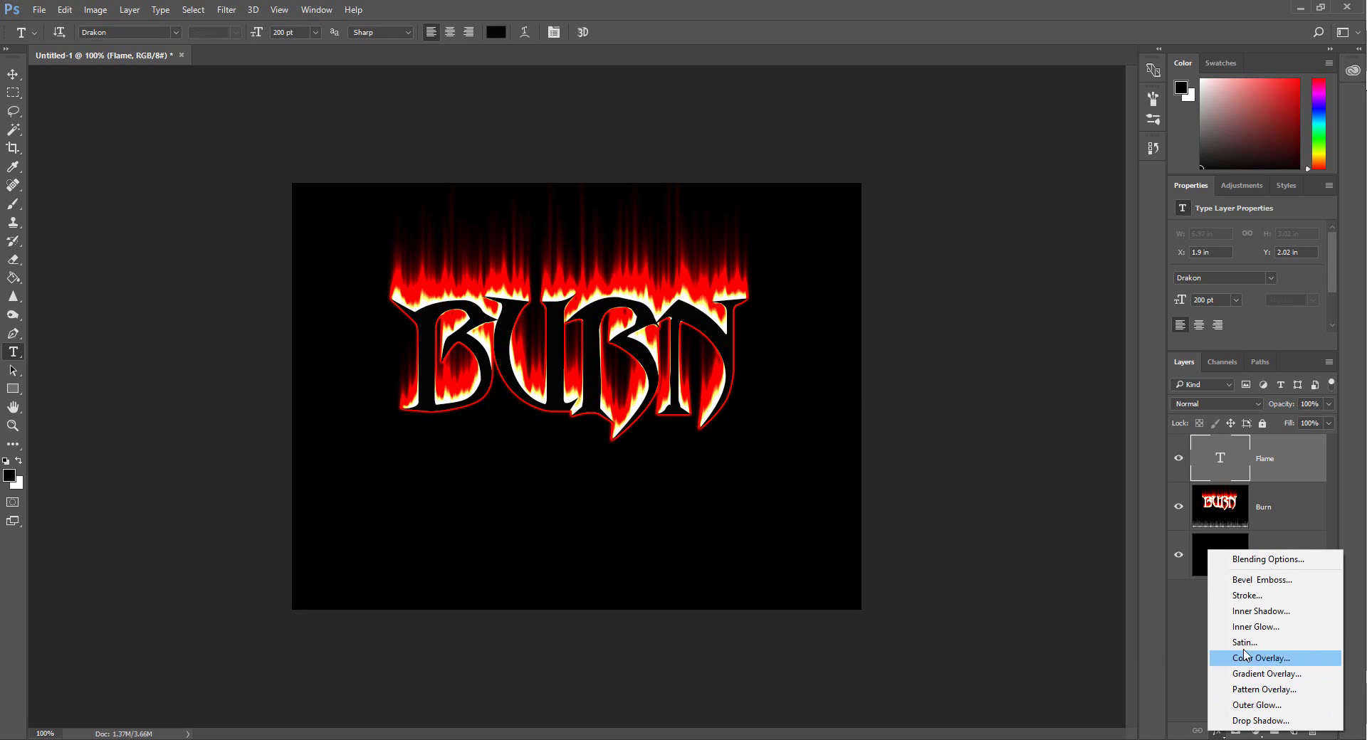
pyautogui.click(1251, 627)
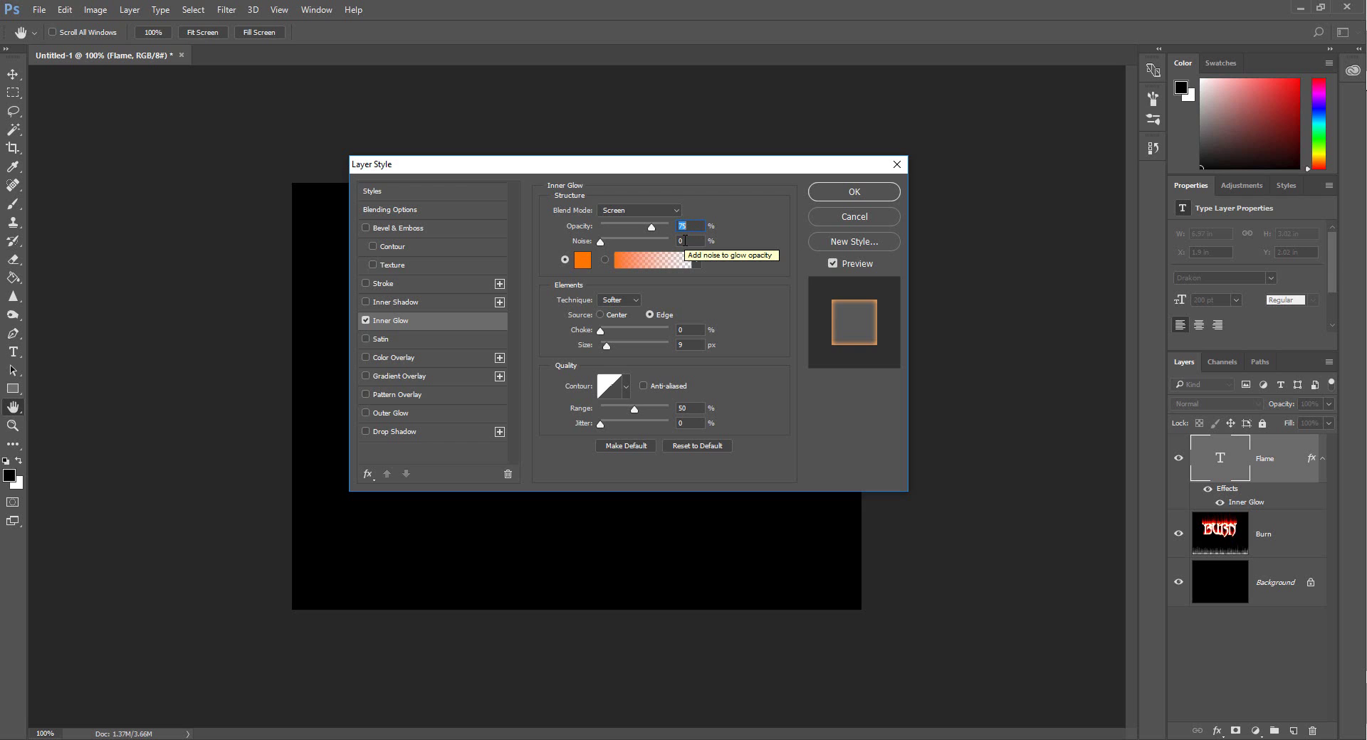
pyautogui.click(584, 261)
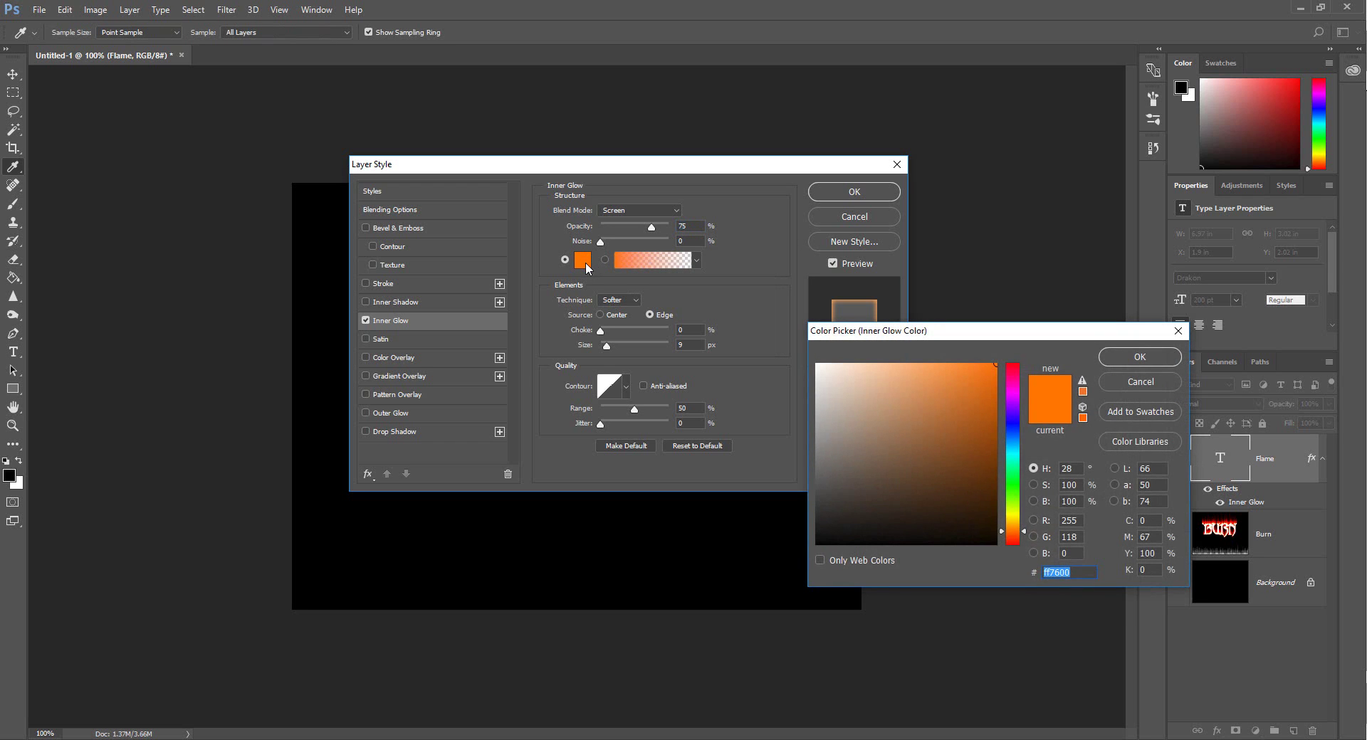
pyautogui.click(1074, 569)
pyautogui.click(1140, 357)
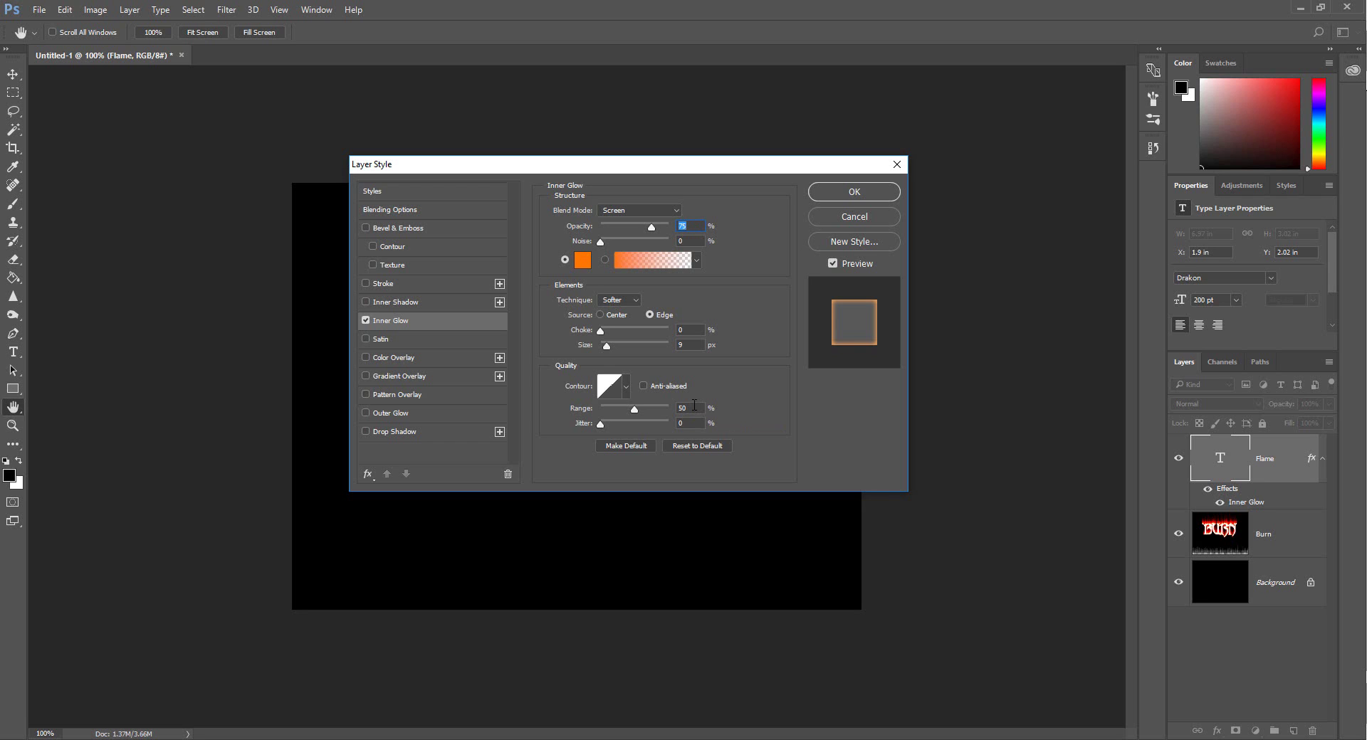
pyautogui.click(835, 195)
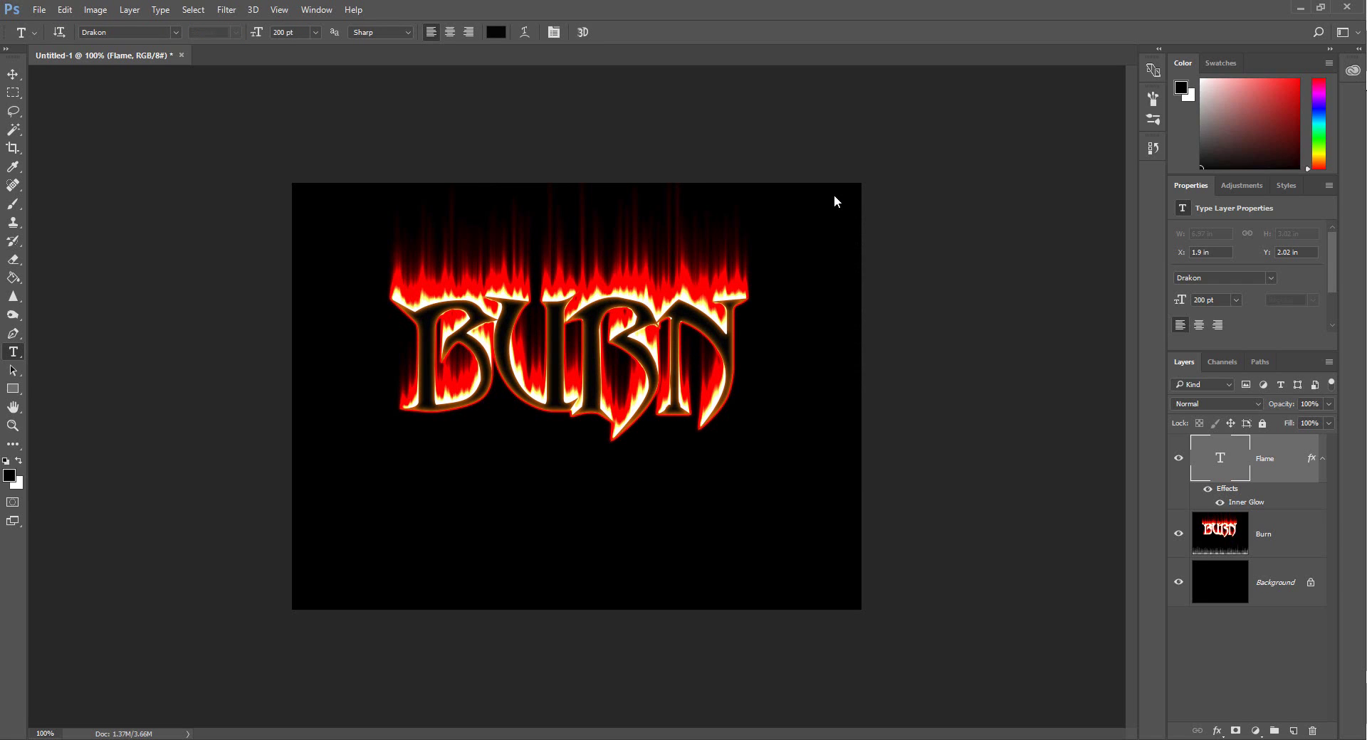
pyautogui.click(1208, 539)
# Open Liquify on the Burn layer and twirl the upper-left flames into a swirl
pyautogui.click(227, 10)
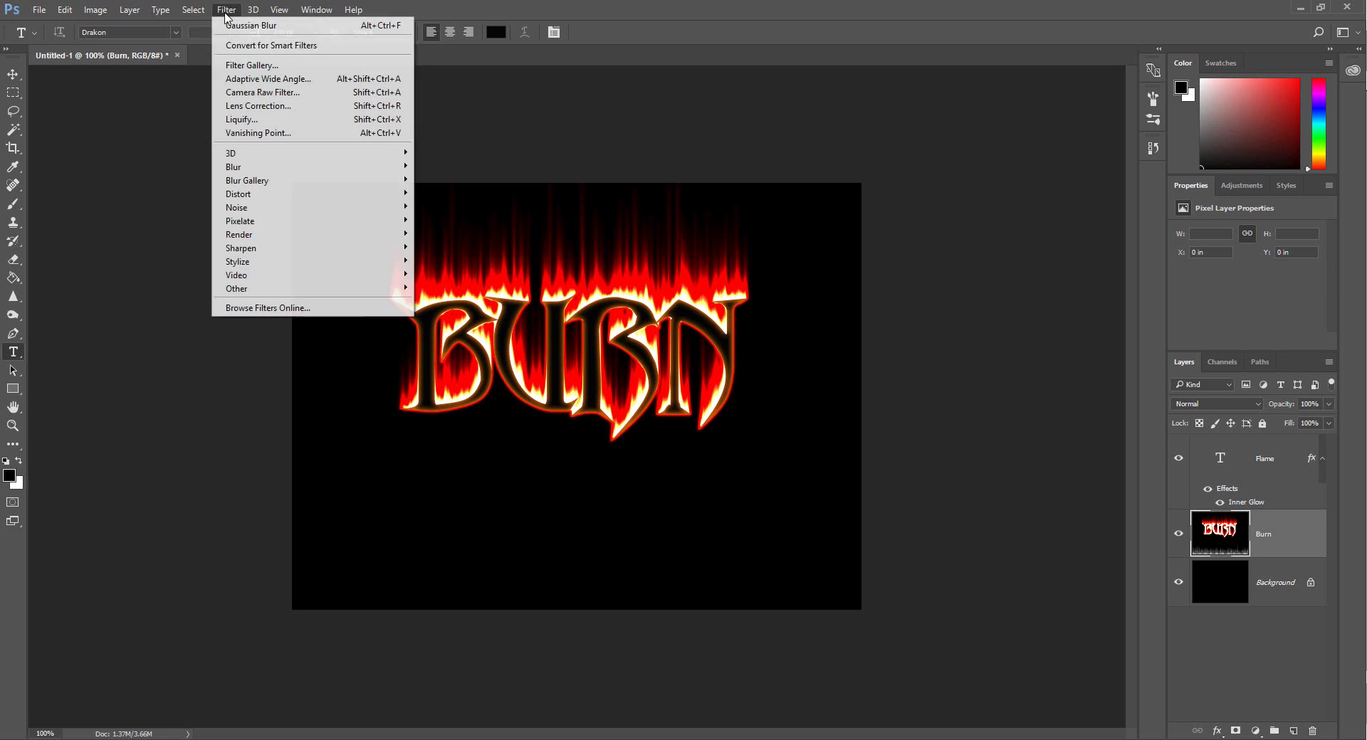
pyautogui.click(242, 119)
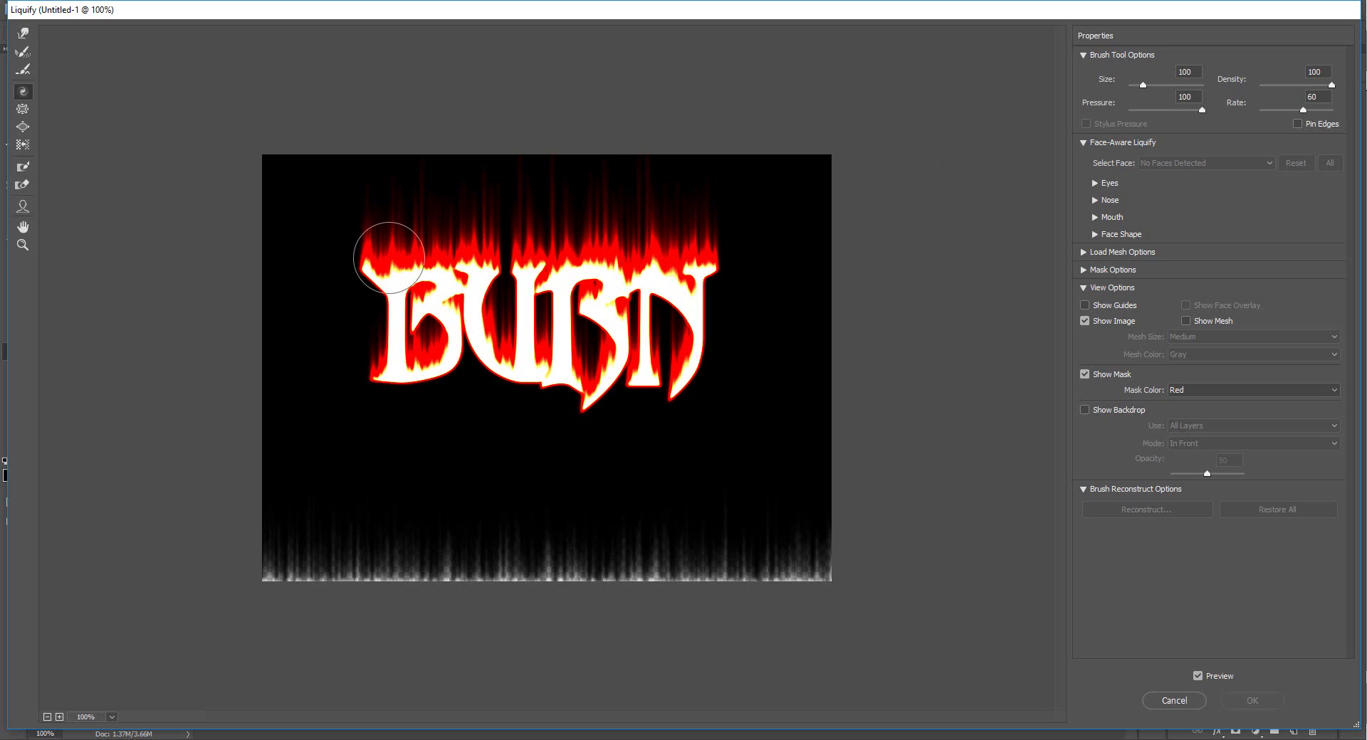
pyautogui.moveTo(374, 253)
pyautogui.mouseDown()
pyautogui.moveTo(366, 229)
pyautogui.moveTo(391, 220)
pyautogui.moveTo(427, 213)
pyautogui.moveTo(454, 229)
pyautogui.mouseUp()
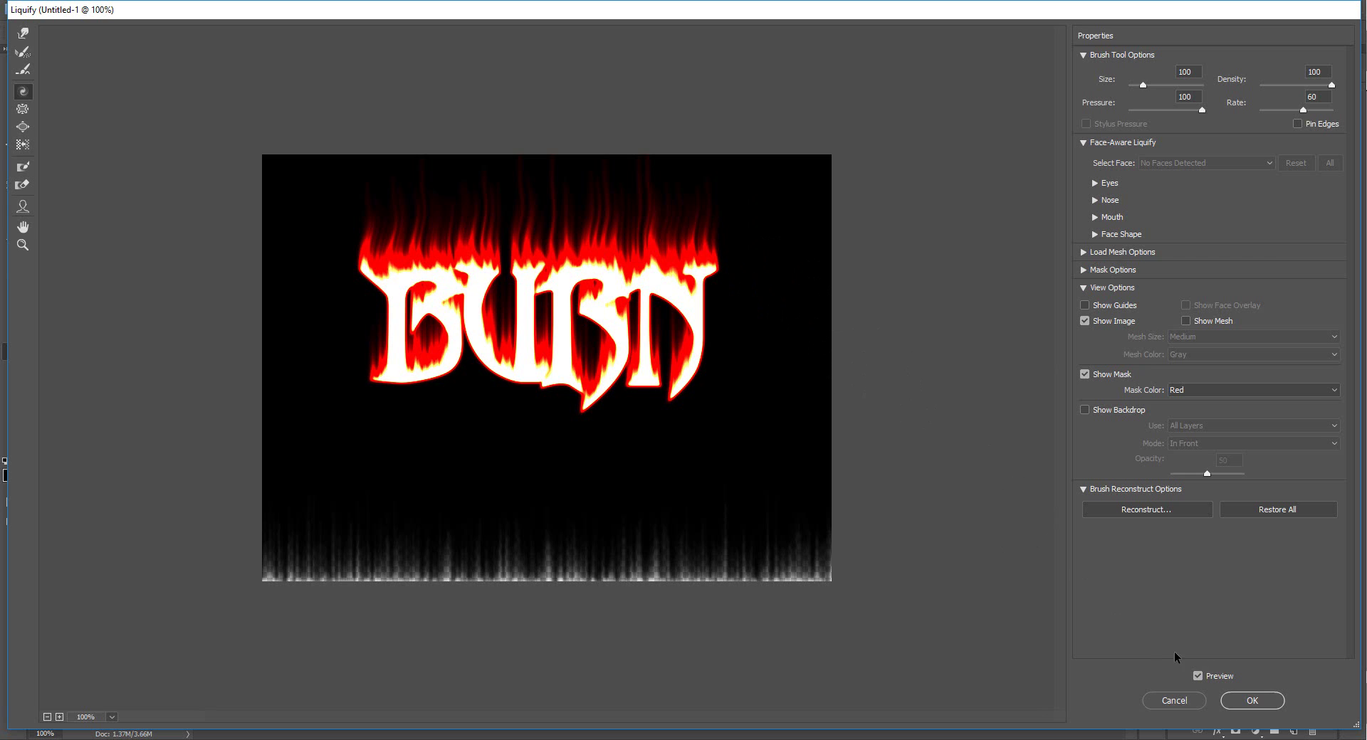
# Commit the Liquify warp to the Burn flames with OK
pyautogui.click(1252, 702)
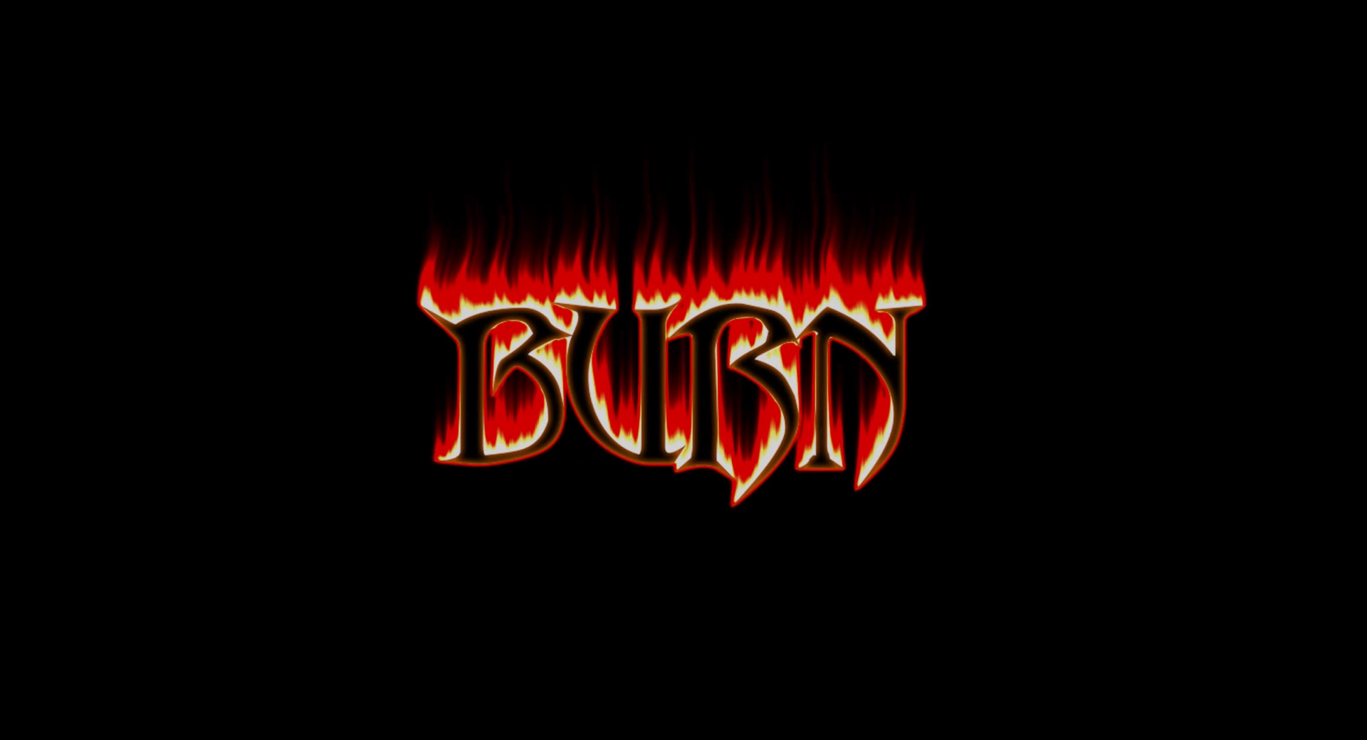